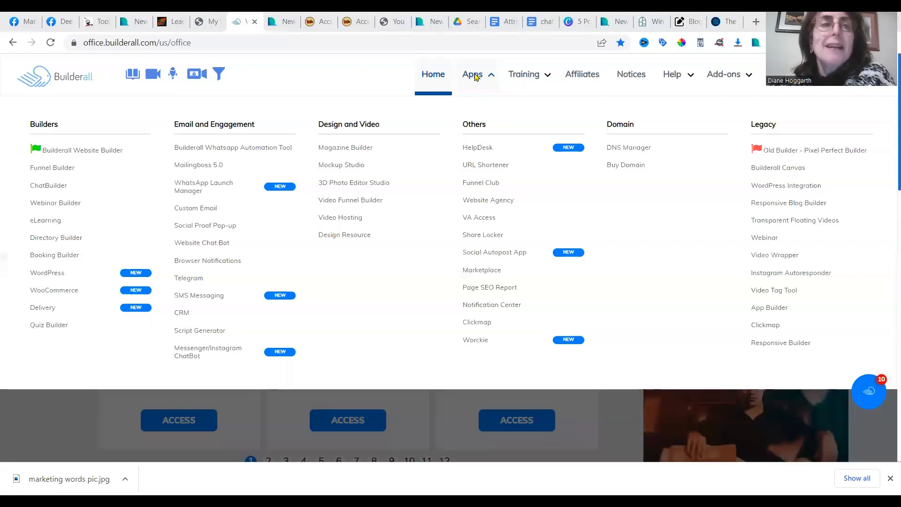
# In Mailingboss 5.0, create a workflow with an On subscribed at trigger for any form of the Attraction Marketing PDF list
pyautogui.click(217, 164)
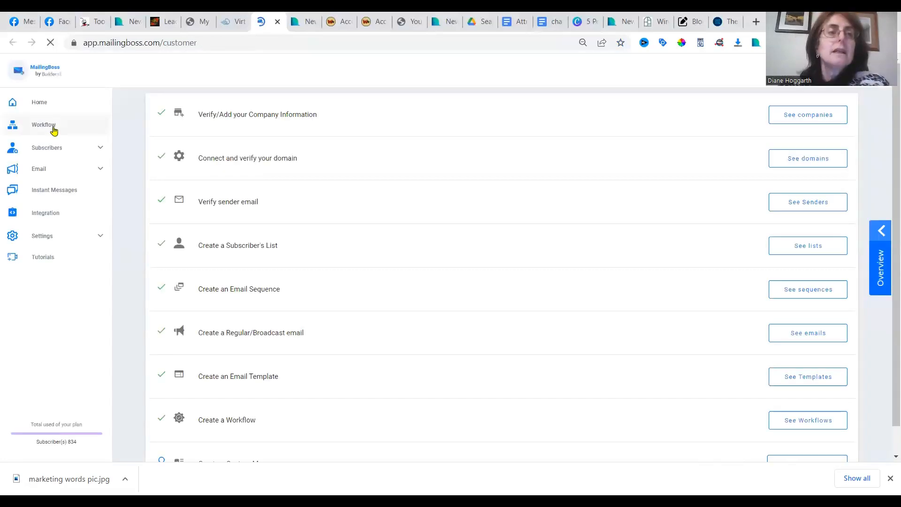
pyautogui.click(51, 128)
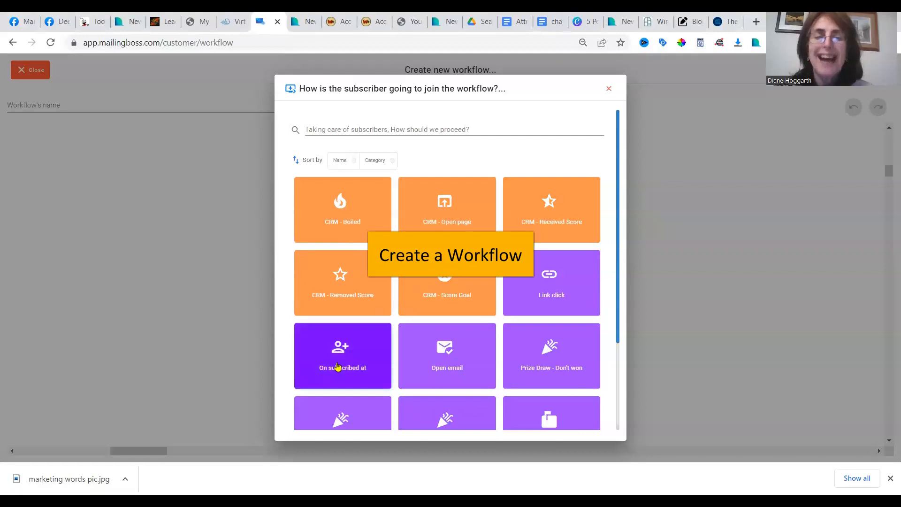
pyautogui.click(338, 366)
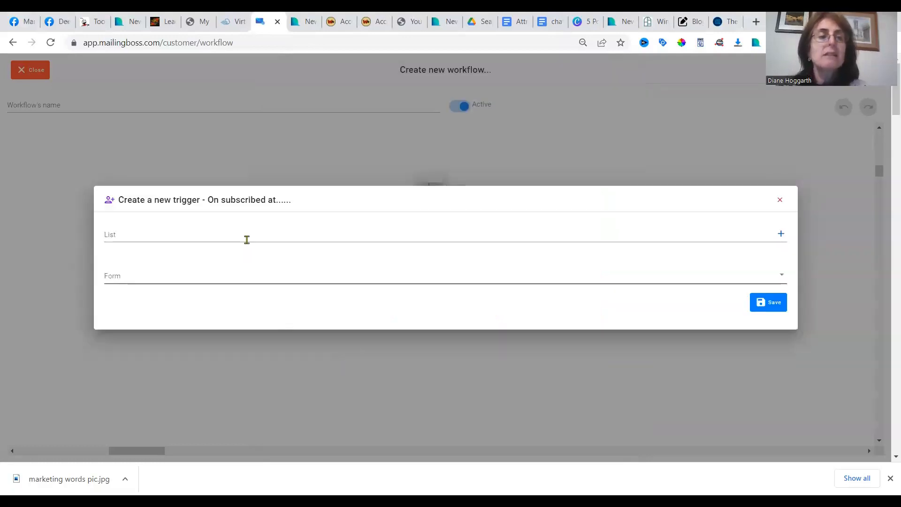
pyautogui.click(240, 235)
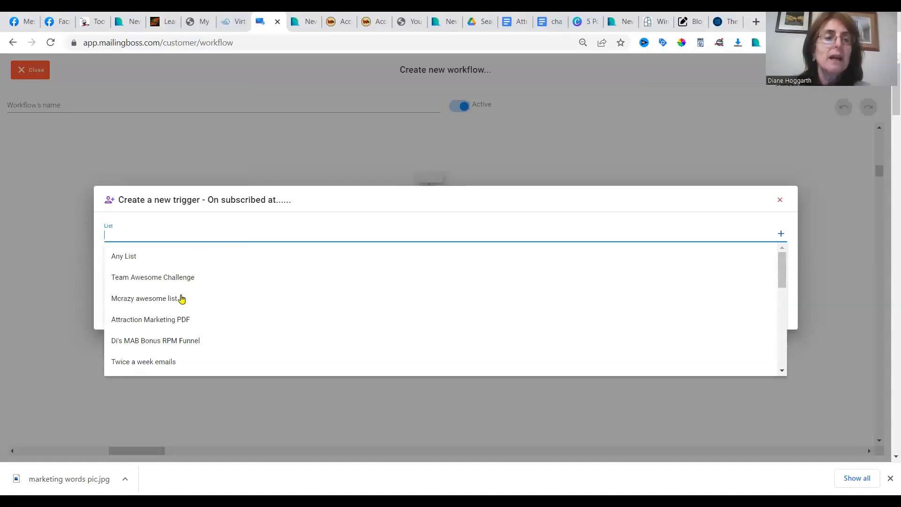
pyautogui.click(178, 319)
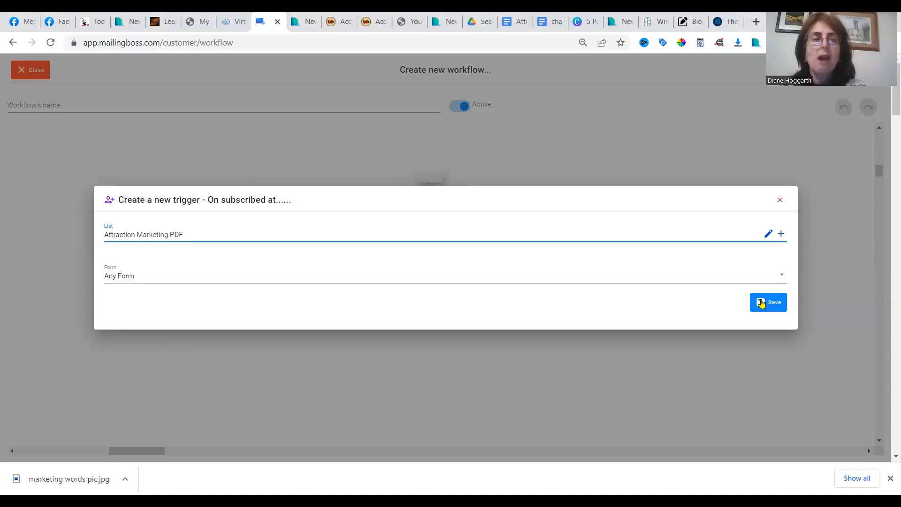
pyautogui.click(761, 303)
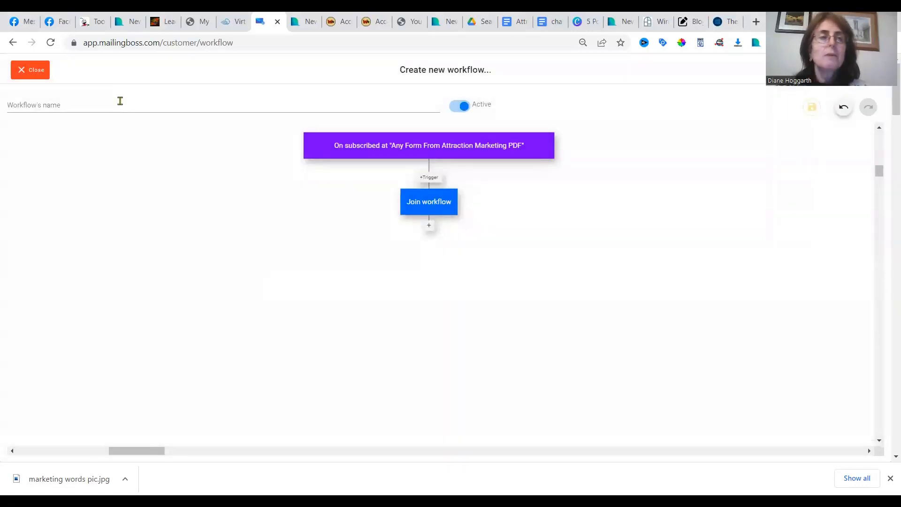
# Name the workflow "chat gpt attraction markeitng freebie"
pyautogui.click(120, 101)
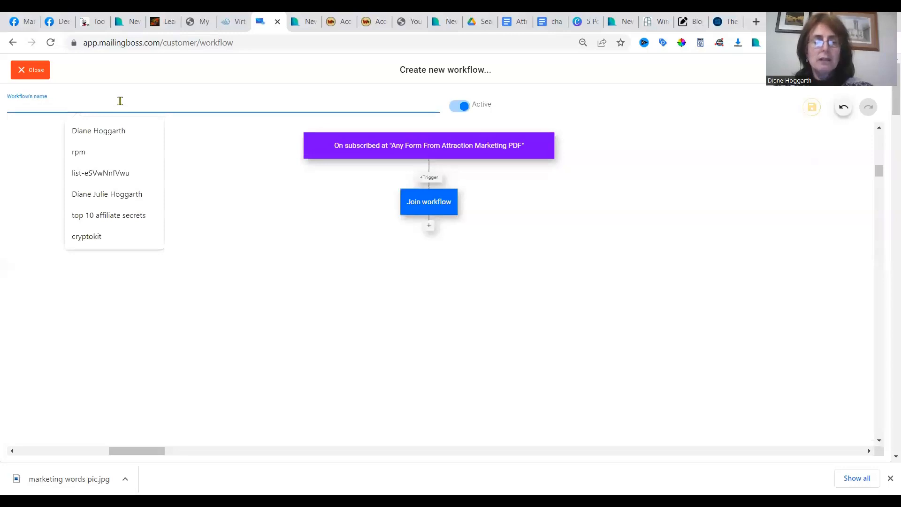
pyautogui.write('chat gpt att')
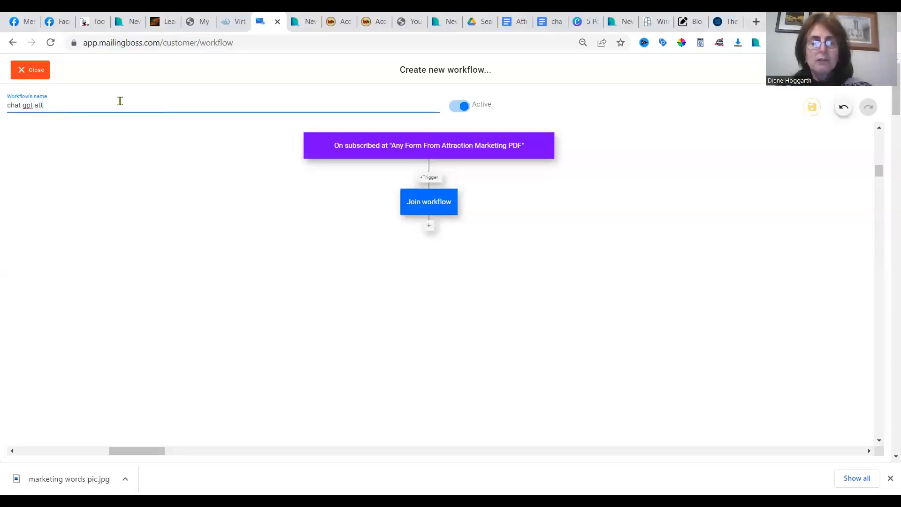
pyautogui.write('raction mar')
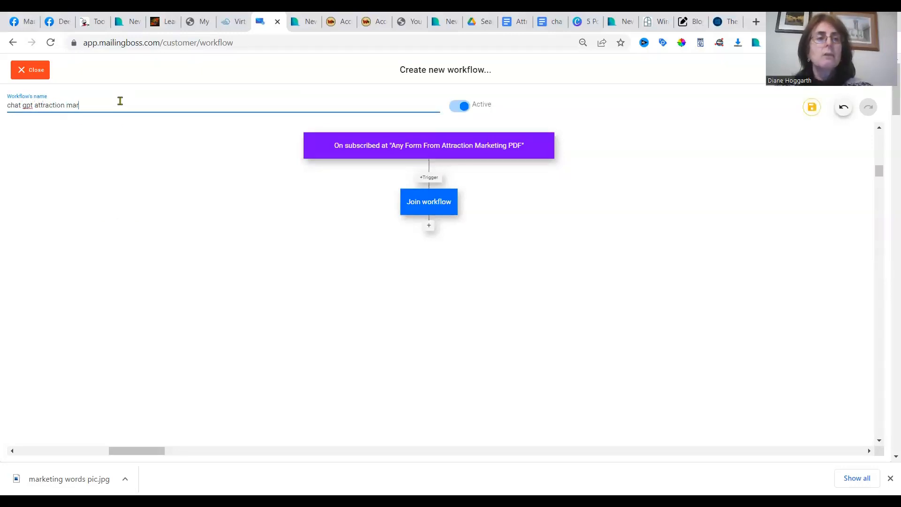
pyautogui.write('keitng fre')
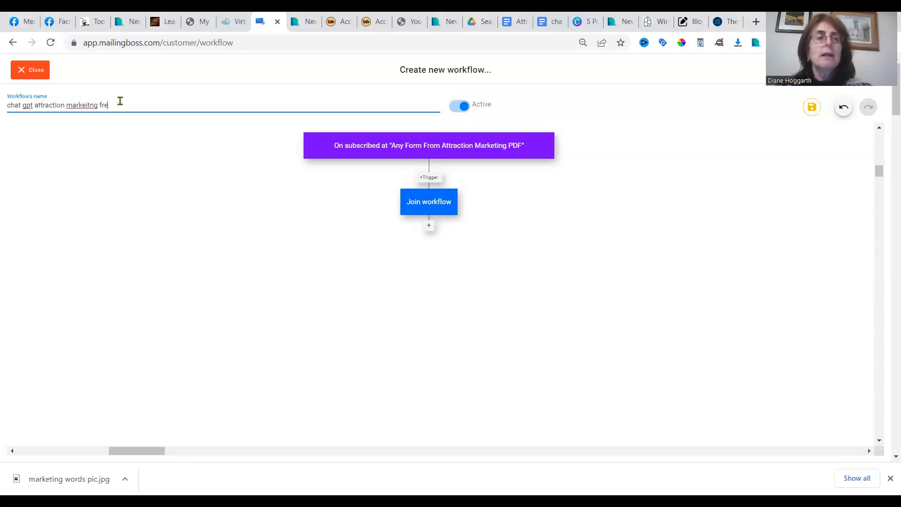
pyautogui.write('ebie')
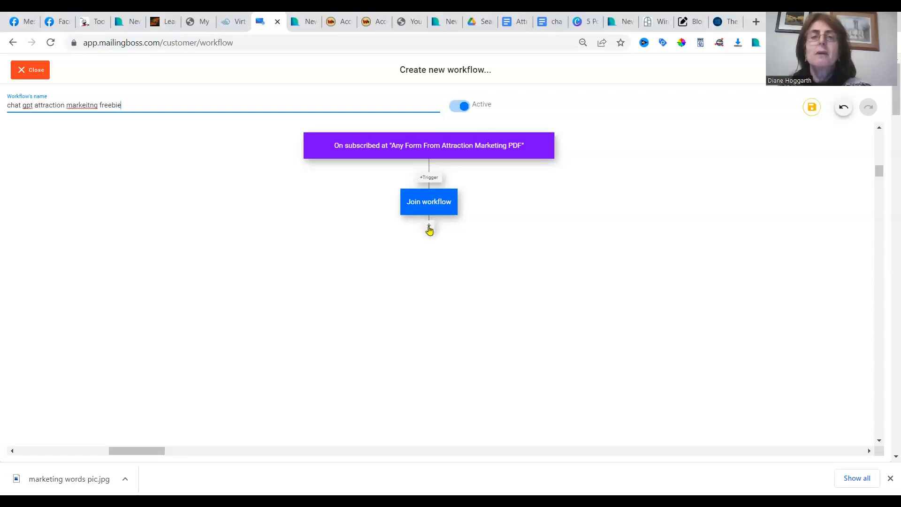
# Add a Send campaign action below Join workflow and start creating a new email as its campaign
pyautogui.moveTo(395, 146)
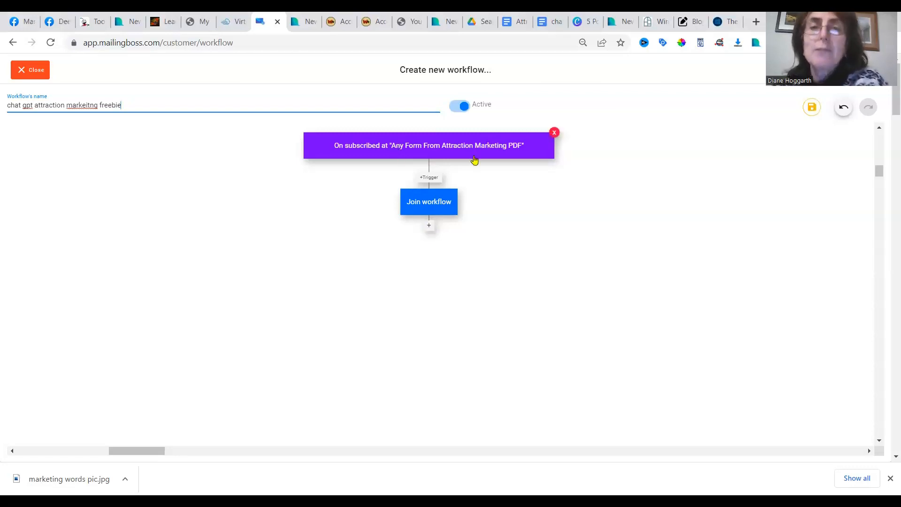
pyautogui.click(430, 226)
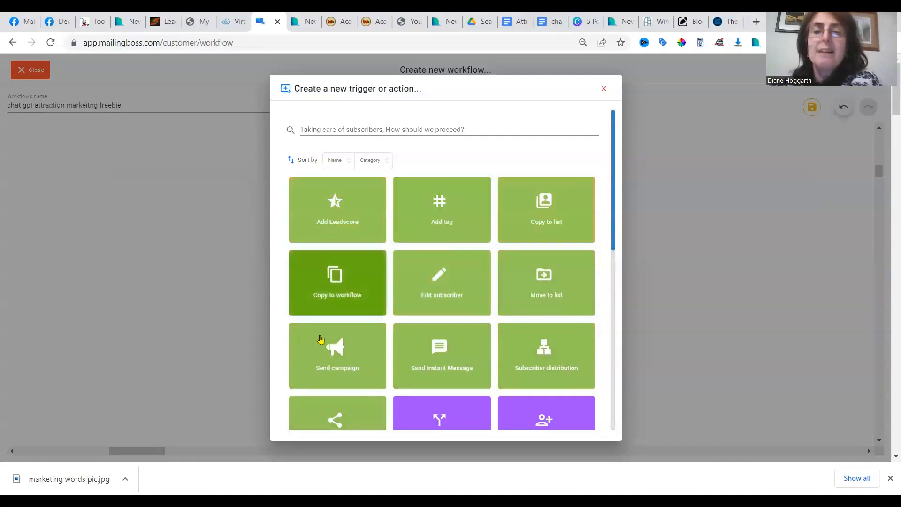
pyautogui.click(345, 357)
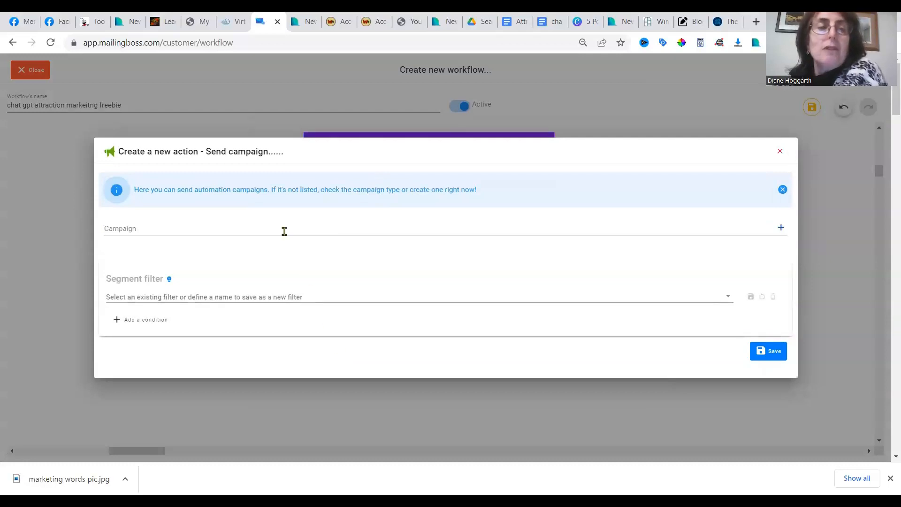
pyautogui.click(285, 232)
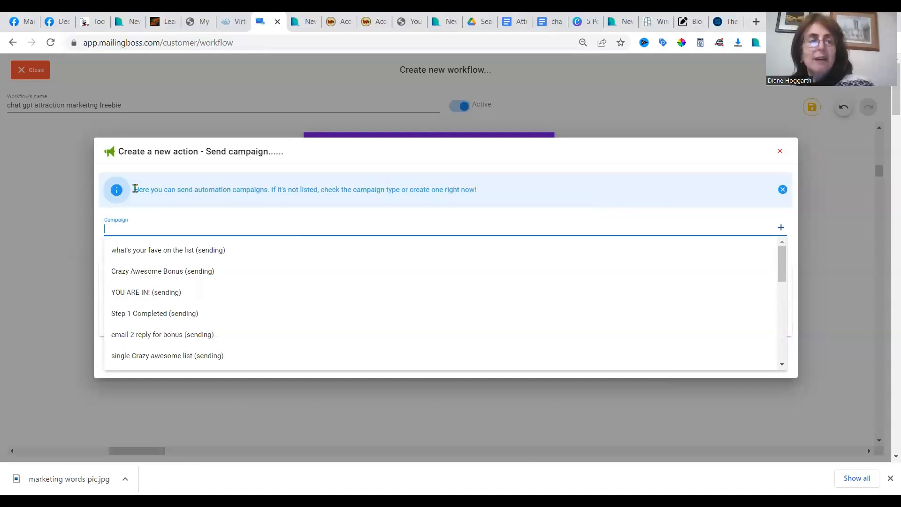
pyautogui.click(781, 229)
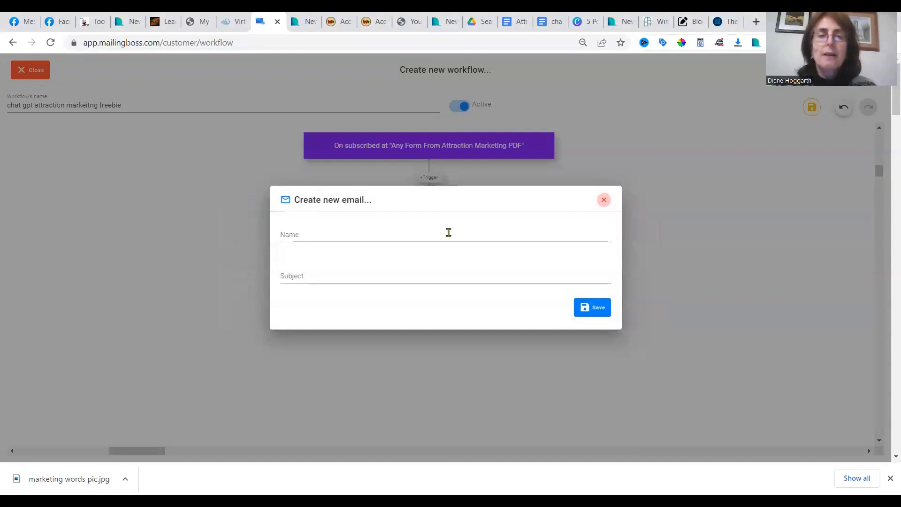
# Save the new email with the name "chat gpt email 1" and the subject "Welcome to Our Community", consulting the Google Docs draft
pyautogui.click(448, 232)
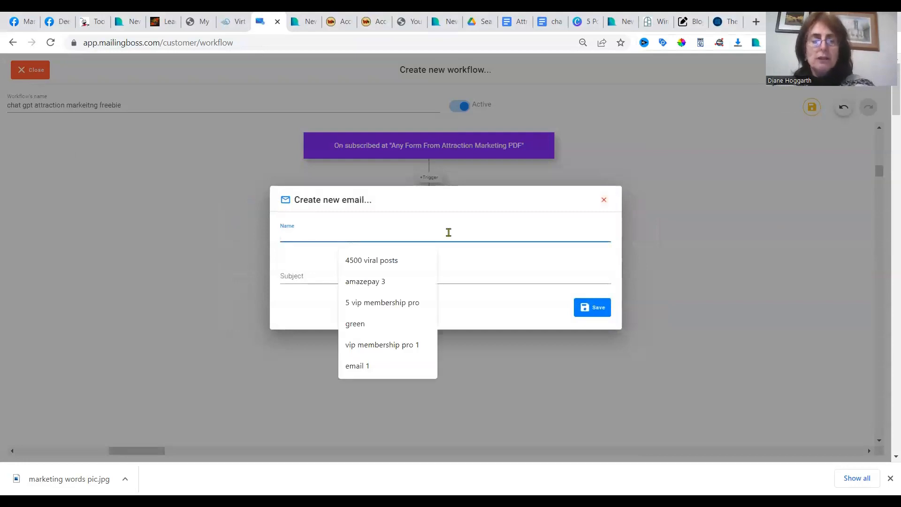
pyautogui.write('cga')
pyautogui.write('hat ')
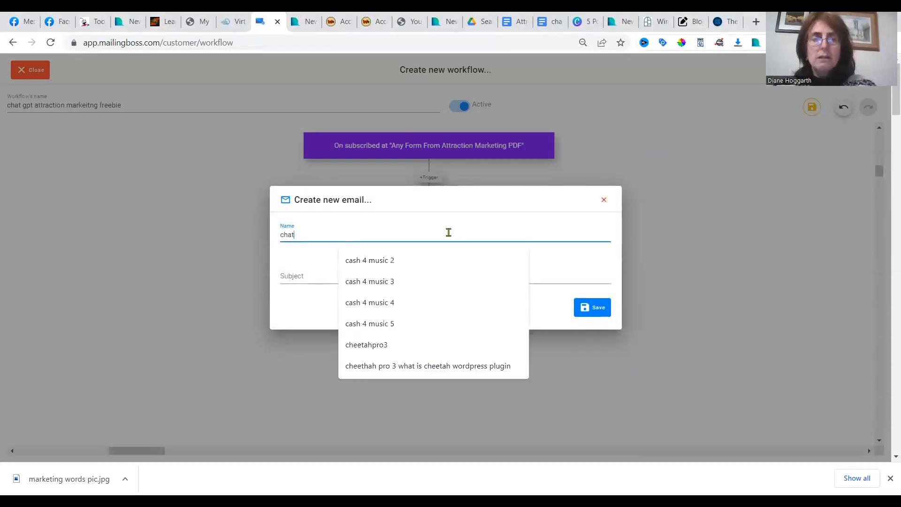
pyautogui.write('gpt email 1')
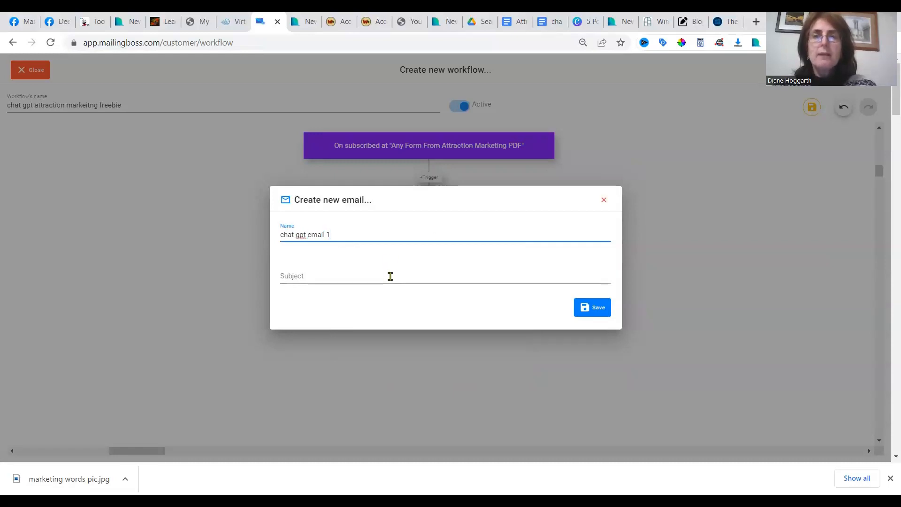
pyautogui.click(390, 276)
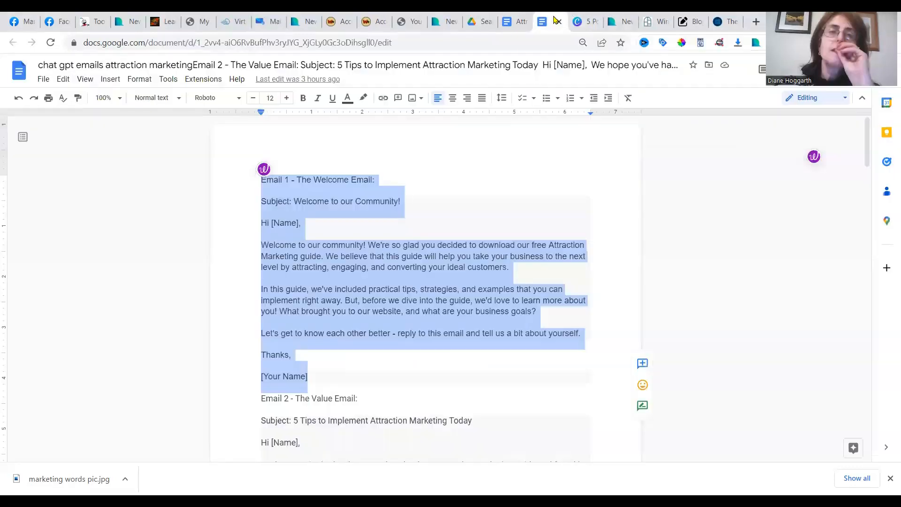
pyautogui.click(547, 21)
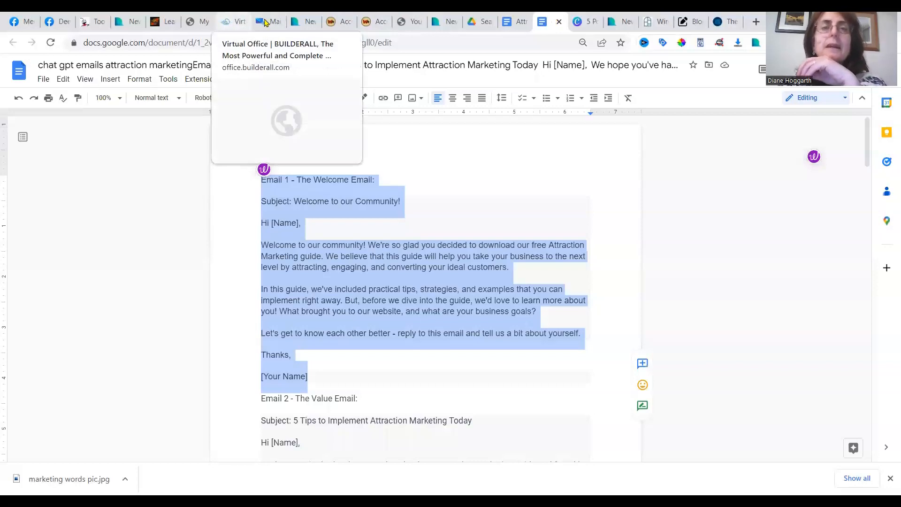
pyautogui.click(266, 22)
pyautogui.write('Welcome to Our Community')
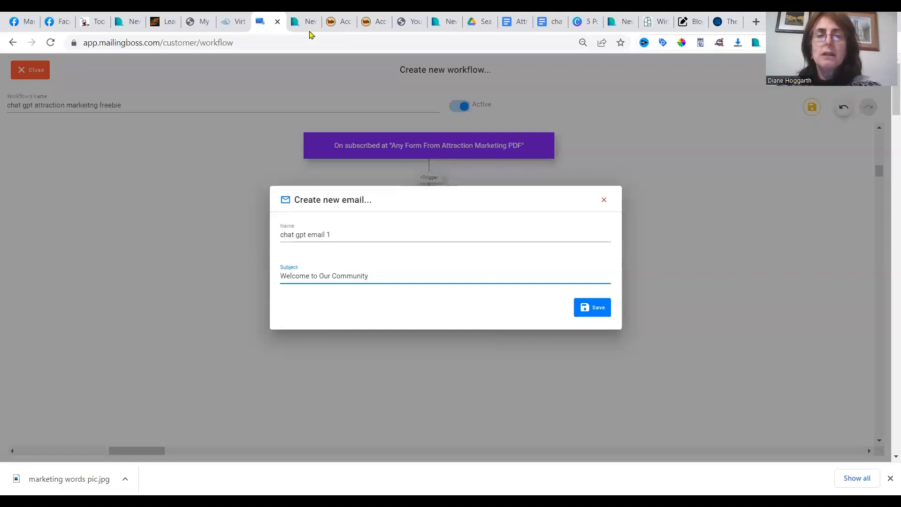
pyautogui.click(604, 310)
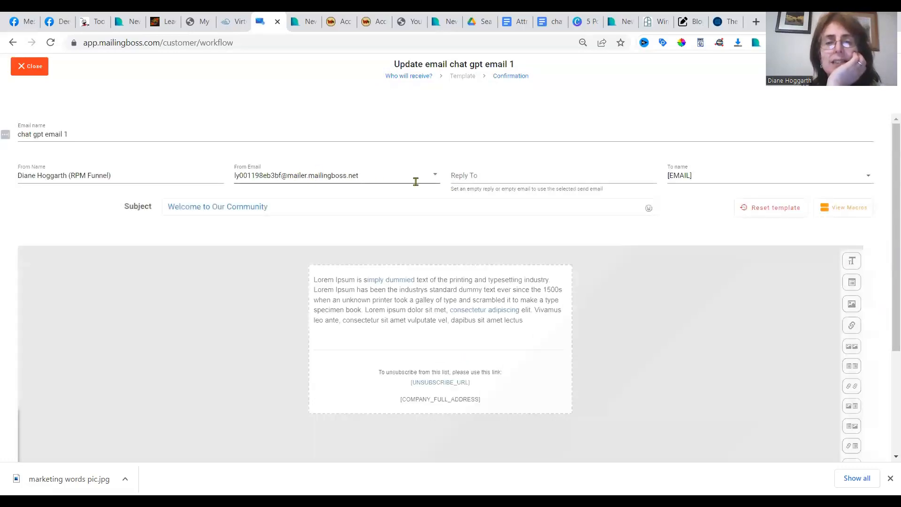
# Set the From Email to the business address, and copy Email 1's text from greeting to signature in the Google Docs document
pyautogui.click(435, 175)
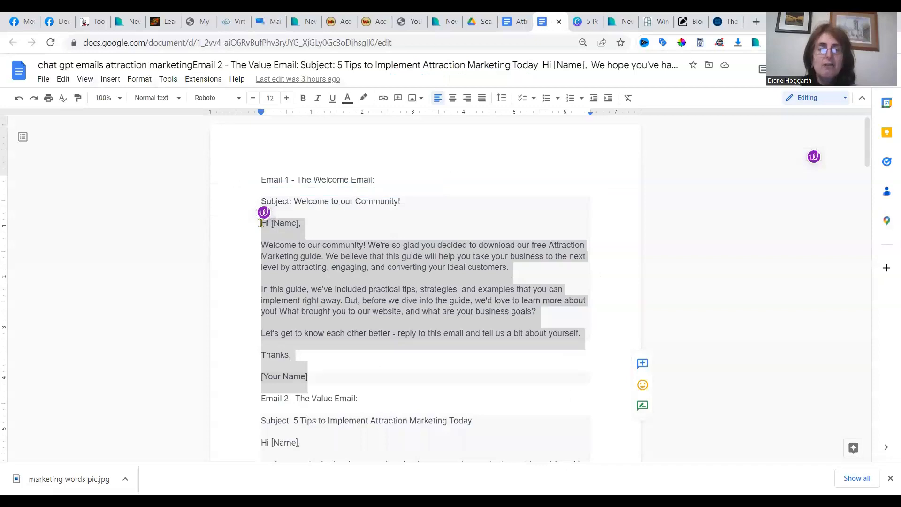
pyautogui.rightClick(261, 224)
pyautogui.click(301, 214)
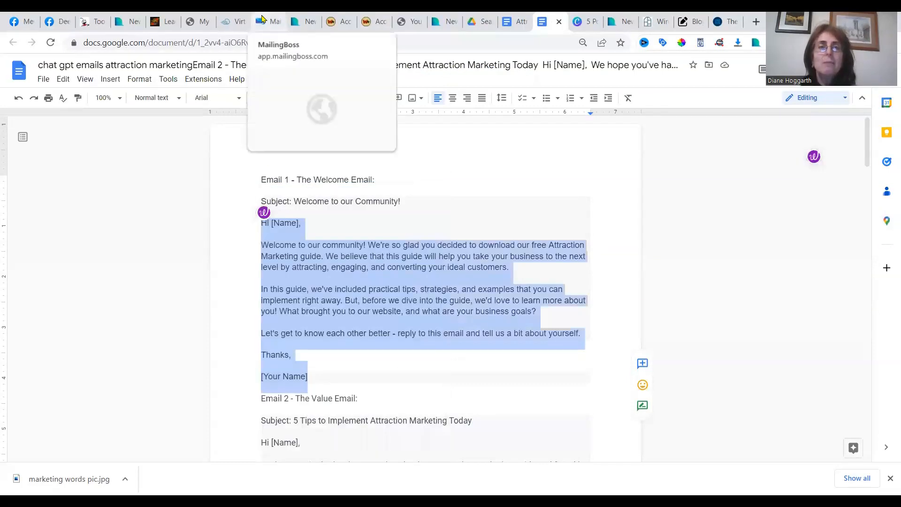
# Back in MailingBoss, delete the email's existing body text and paste the copied welcome email in its place
pyautogui.click(262, 19)
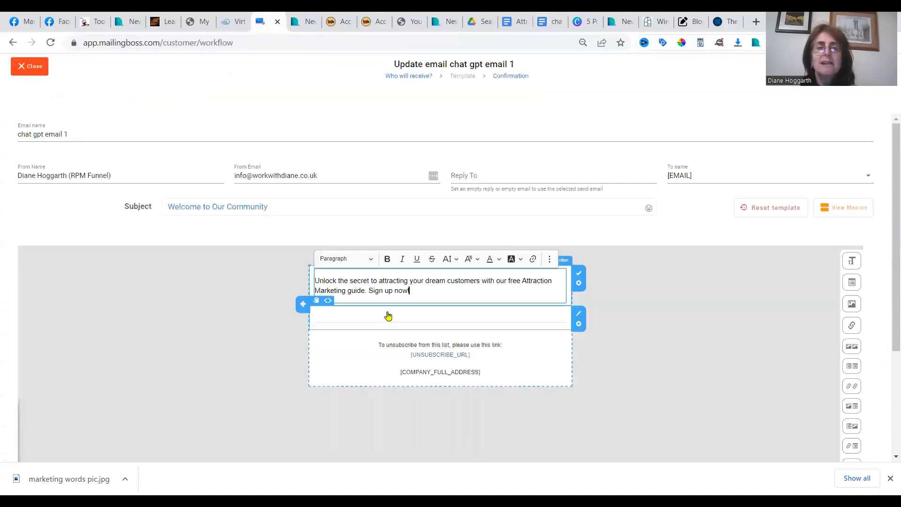
pyautogui.press('BackSpace')
pyautogui.press('BackSpace')
pyautogui.press('BackSpace')
pyautogui.press('BackSpace')
pyautogui.press('BackSpace')
pyautogui.press('BackSpace')
pyautogui.press('BackSpace')
pyautogui.press('BackSpace')
pyautogui.press('BackSpace')
pyautogui.press('BackSpace')
pyautogui.press('BackSpace')
pyautogui.press('BackSpace')
pyautogui.press('BackSpace')
pyautogui.press('BackSpace')
pyautogui.press('BackSpace')
pyautogui.press('BackSpace')
pyautogui.press('BackSpace')
pyautogui.press('BackSpace')
pyautogui.press('BackSpace')
pyautogui.press('BackSpace')
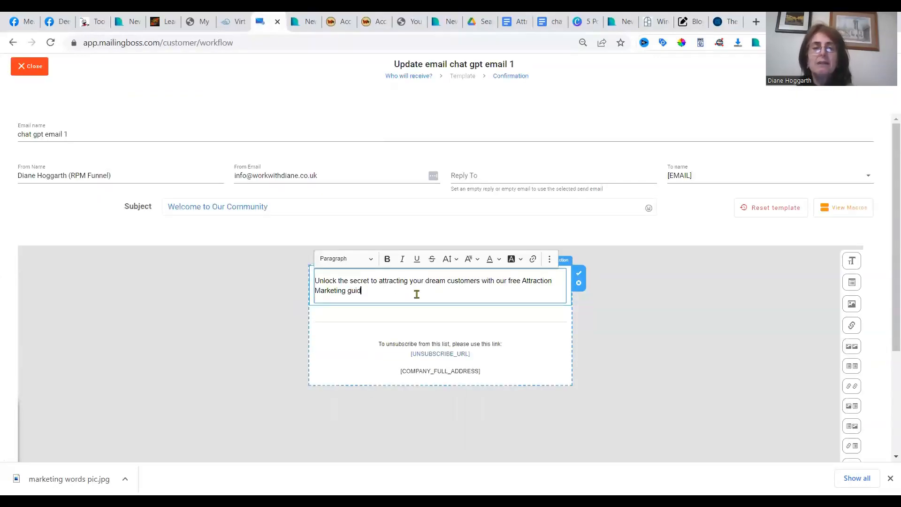
pyautogui.press('BackSpace')
pyautogui.press('BackSpace')
pyautogui.press('BackSpace')
pyautogui.press('BackSpace')
pyautogui.press('BackSpace')
pyautogui.press('BackSpace')
pyautogui.press('BackSpace')
pyautogui.press('BackSpace')
pyautogui.press('BackSpace')
pyautogui.press('BackSpace')
pyautogui.press('BackSpace')
pyautogui.press('BackSpace')
pyautogui.press('BackSpace')
pyautogui.press('BackSpace')
pyautogui.press('BackSpace')
pyautogui.press('BackSpace')
pyautogui.press('BackSpace')
pyautogui.press('BackSpace')
pyautogui.press('BackSpace')
pyautogui.press('BackSpace')
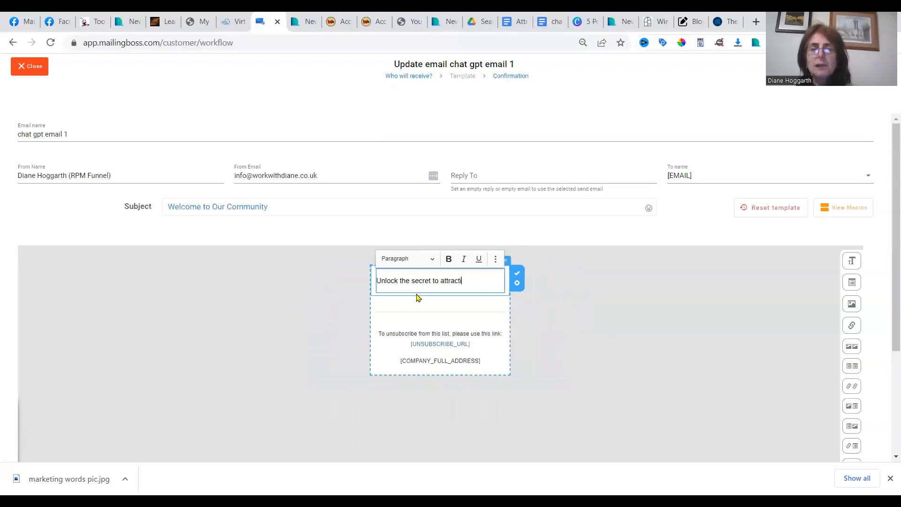
pyautogui.press('BackSpace')
pyautogui.press('BackSpace')
pyautogui.press('BackSpace')
pyautogui.press('BackSpace')
pyautogui.press('BackSpace')
pyautogui.press('BackSpace')
pyautogui.press('BackSpace')
pyautogui.press('BackSpace')
pyautogui.press('BackSpace')
pyautogui.press('BackSpace')
pyautogui.press('BackSpace')
pyautogui.press('BackSpace')
pyautogui.press('BackSpace')
pyautogui.press('BackSpace')
pyautogui.press('BackSpace')
pyautogui.press('BackSpace')
pyautogui.press('BackSpace')
pyautogui.press('BackSpace')
pyautogui.press('BackSpace')
pyautogui.press('BackSpace')
pyautogui.hotkey('ctrl', 'v')
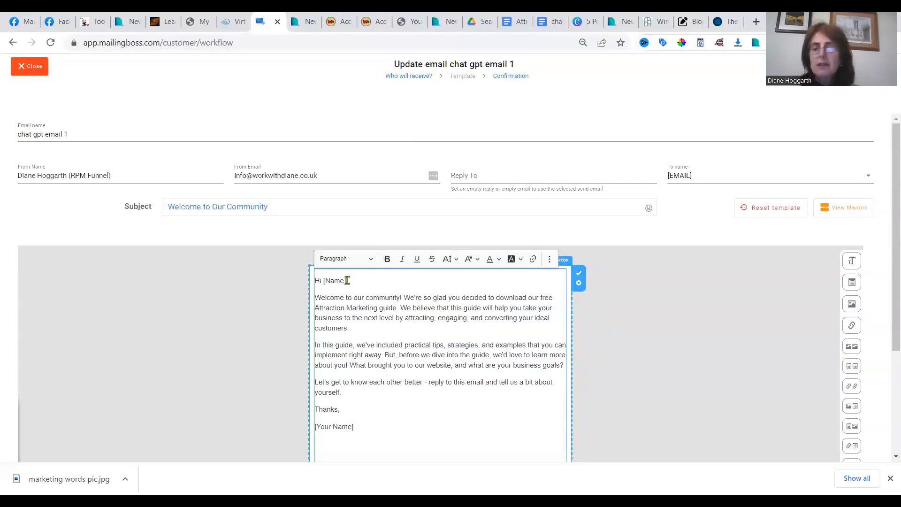
# Replace the [Name] placeholder after "Hi" with the [FNAME] macro, keeping it on the same line
pyautogui.press('BackSpace')
pyautogui.press('BackSpace')
pyautogui.press('BackSpace')
pyautogui.press('BackSpace')
pyautogui.press('BackSpace')
pyautogui.press('BackSpace')
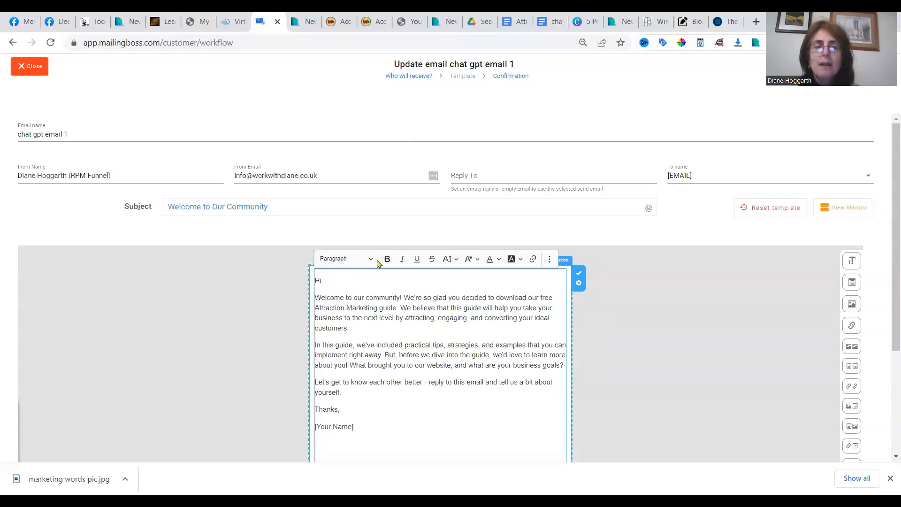
pyautogui.click(827, 213)
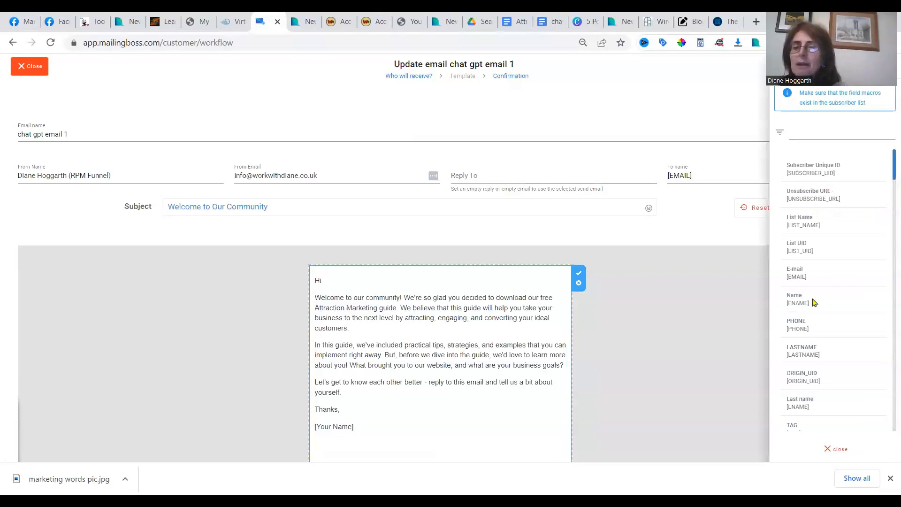
pyautogui.moveTo(787, 303); pyautogui.dragTo(813, 304)
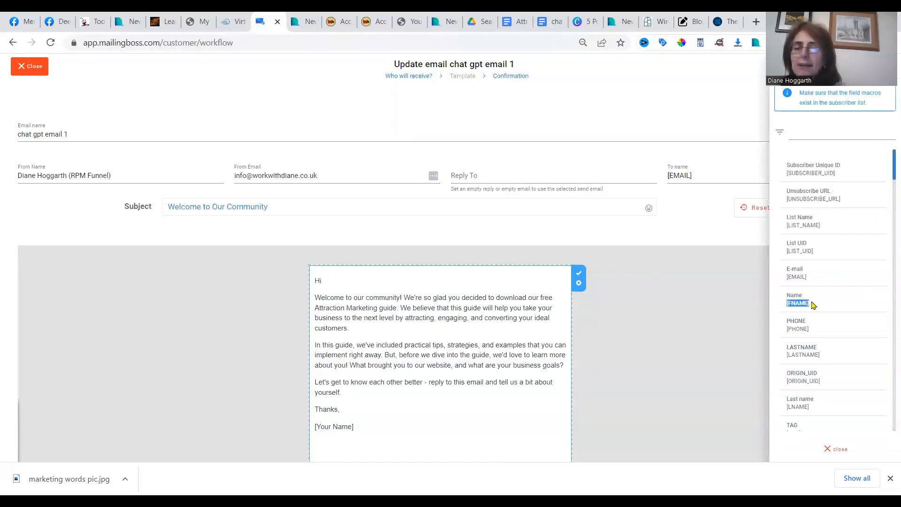
pyautogui.click(360, 280)
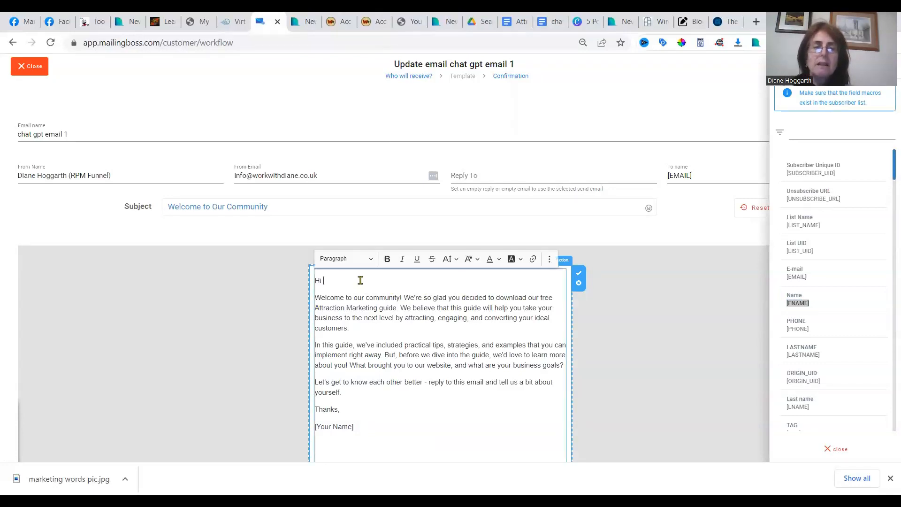
pyautogui.hotkey('ctrl', 'v')
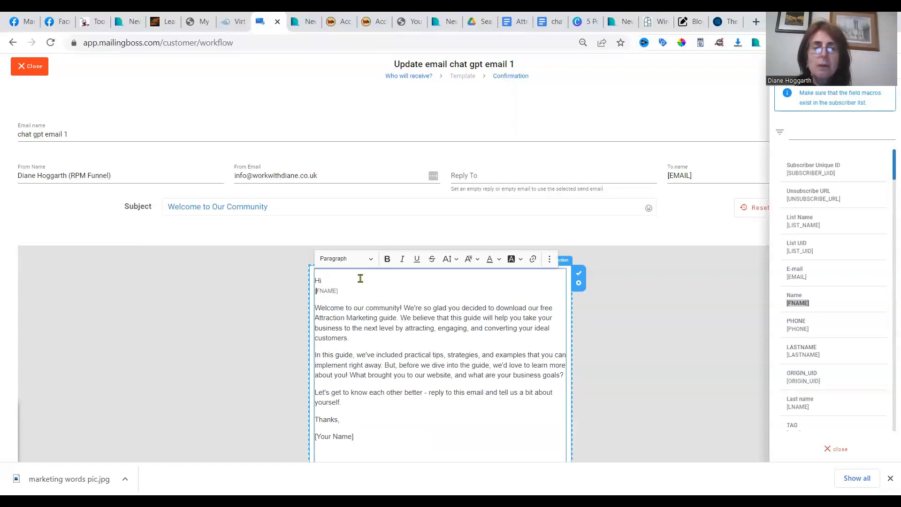
pyautogui.press('BackSpace')
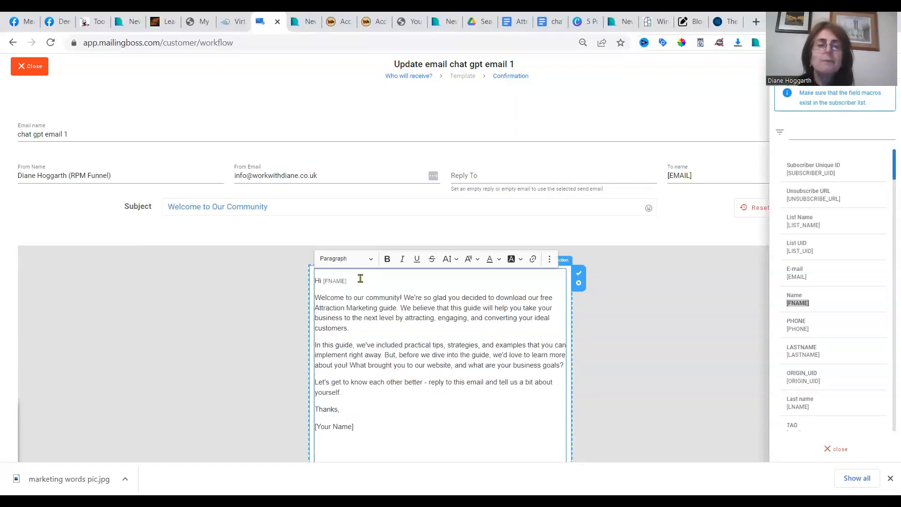
# Replace the [Your Name] placeholder under "Thanks," with the [AFT_NAME] macro from the macros list
pyautogui.press('BackSpace')
pyautogui.press('BackSpace')
pyautogui.press('BackSpace')
pyautogui.press('BackSpace')
pyautogui.press('BackSpace')
pyautogui.press('BackSpace')
pyautogui.press('BackSpace')
pyautogui.press('BackSpace')
pyautogui.press('BackSpace')
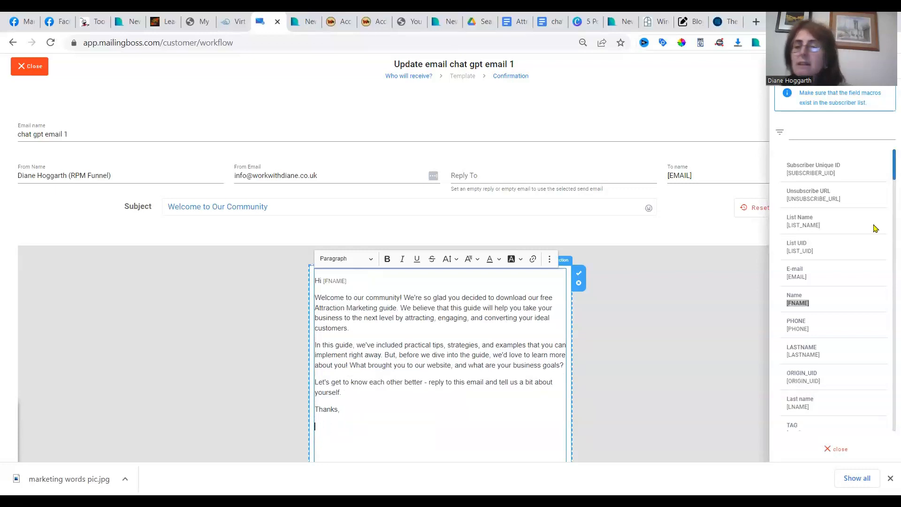
pyautogui.moveTo(890, 163); pyautogui.dragTo(890, 238)
pyautogui.moveTo(820, 256); pyautogui.dragTo(779, 258)
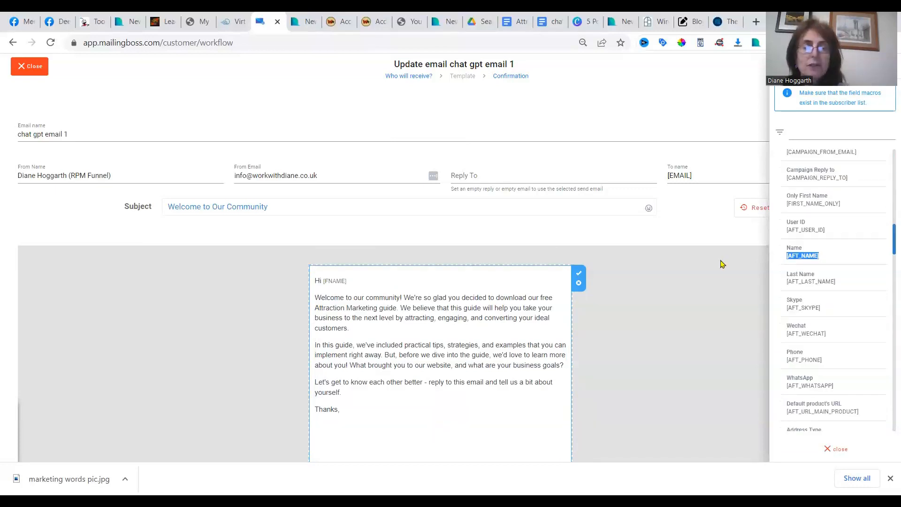
pyautogui.click(315, 423)
pyautogui.hotkey('ctrl', 'v')
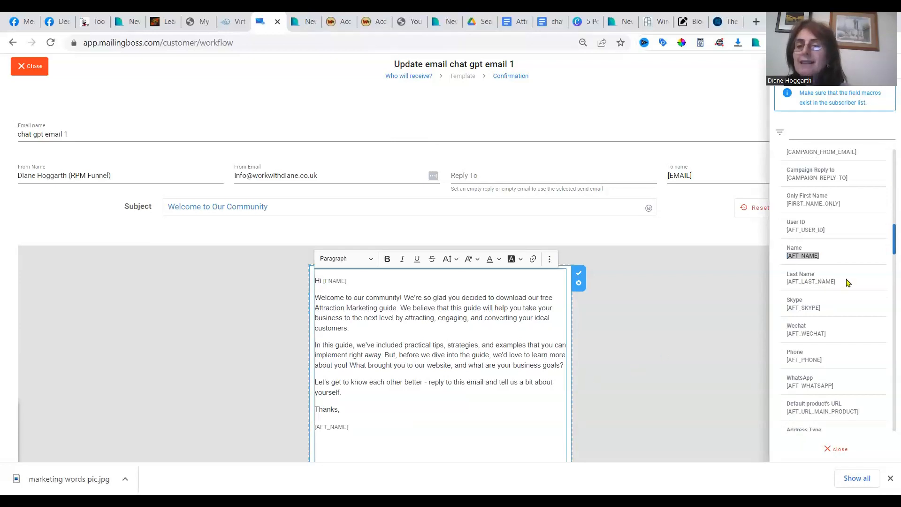
# Copy the [AFT_LAST_NAME] macro and paste it after [AFT_NAME] in the email's signature line
pyautogui.click(764, 292)
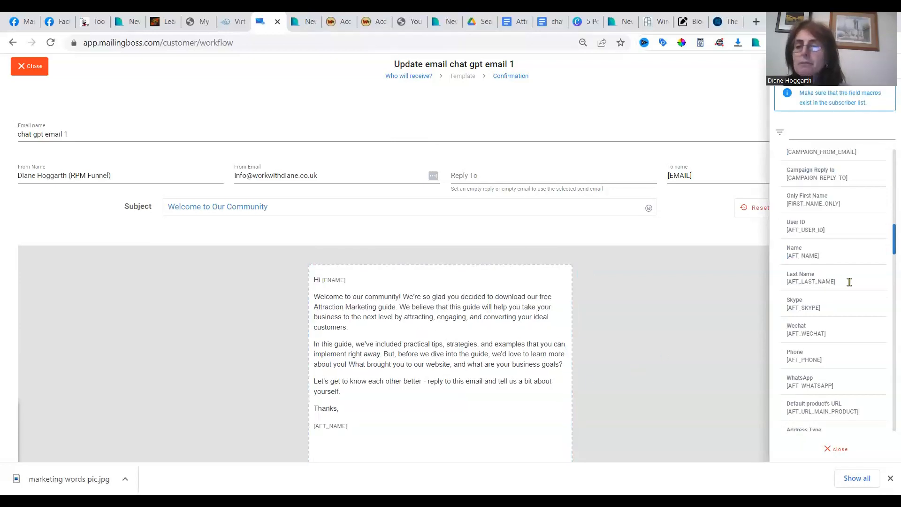
pyautogui.moveTo(792, 282); pyautogui.dragTo(835, 280)
pyautogui.click(836, 280)
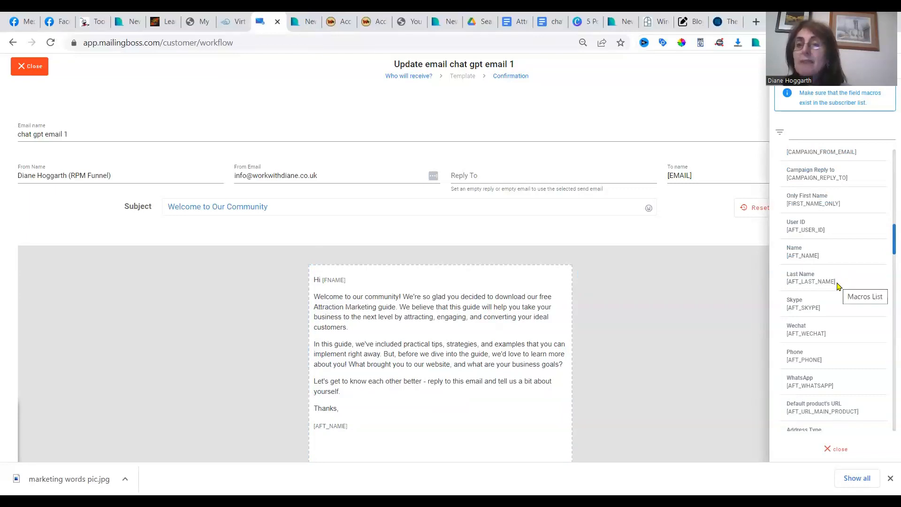
pyautogui.moveTo(837, 284); pyautogui.dragTo(776, 290)
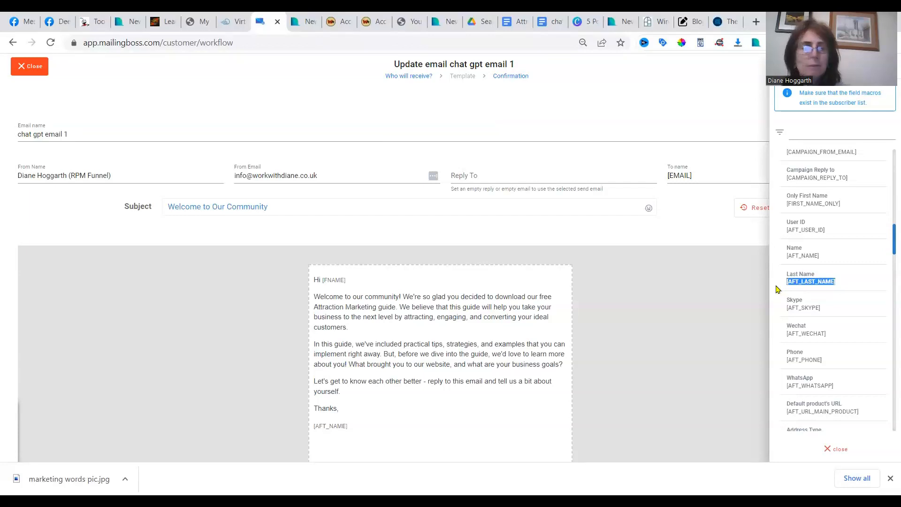
pyautogui.click(361, 423)
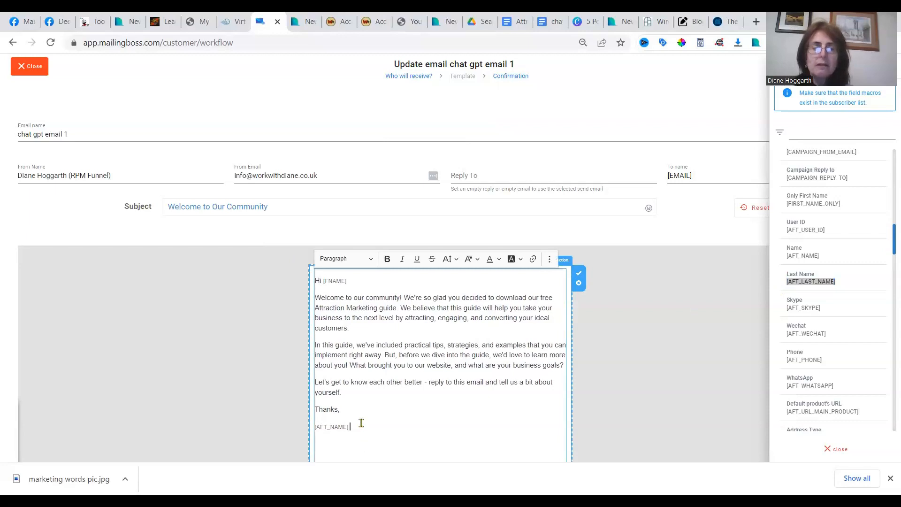
pyautogui.hotkey('ctrl', 'v')
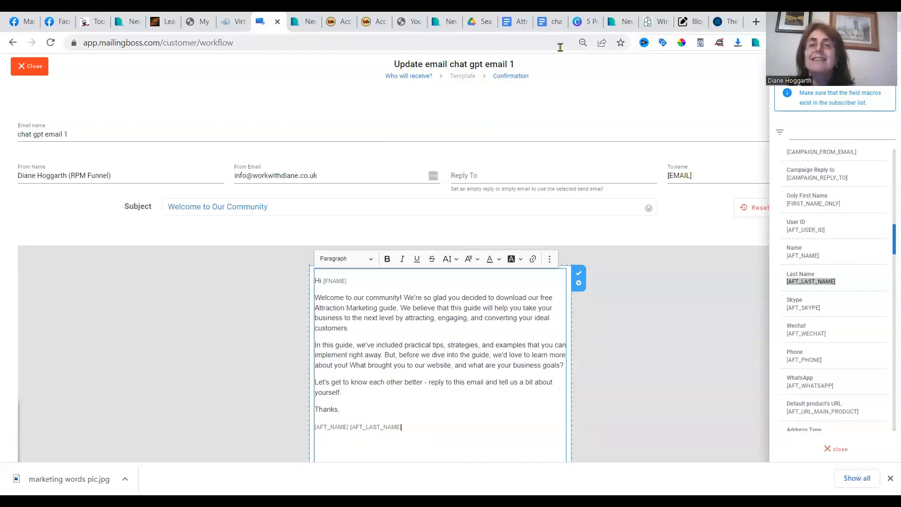
# In the "Attraction Marketing" Google Docs document, copy the share link and set general access to Anyone with the link as Viewer
pyautogui.click(522, 22)
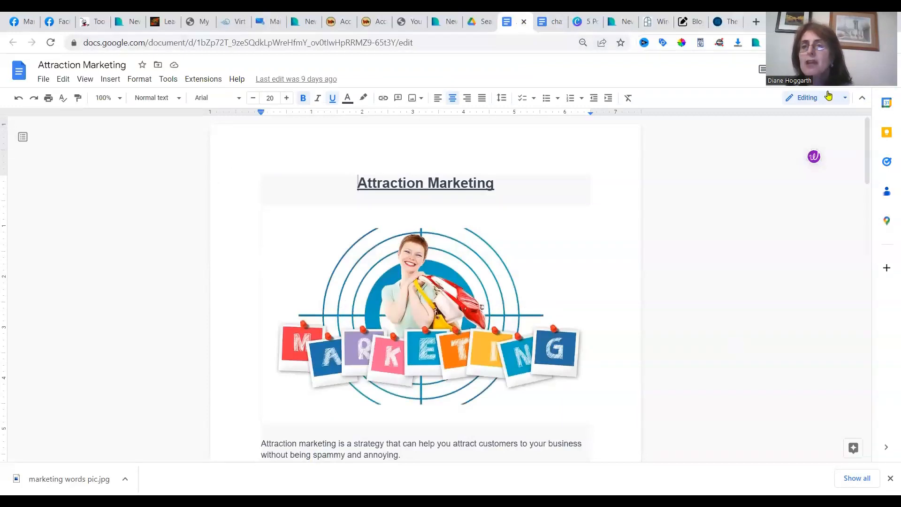
pyautogui.click(835, 69)
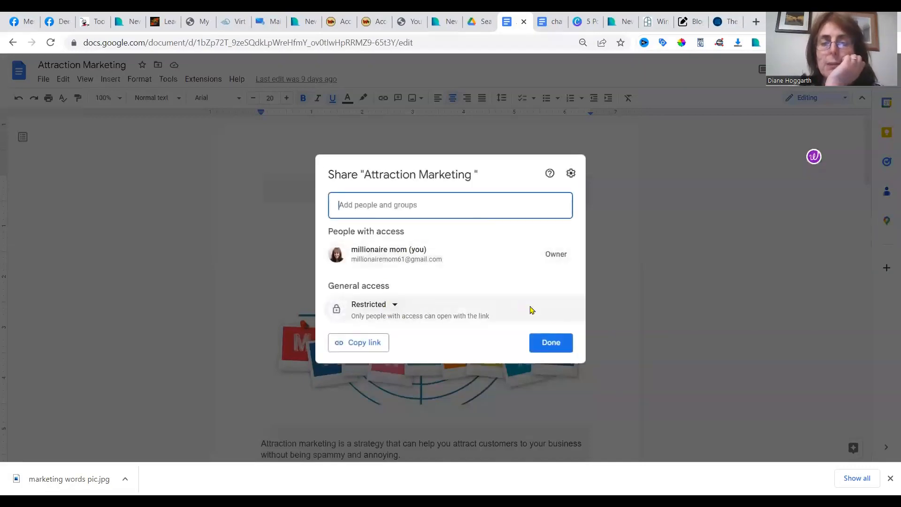
pyautogui.click(448, 307)
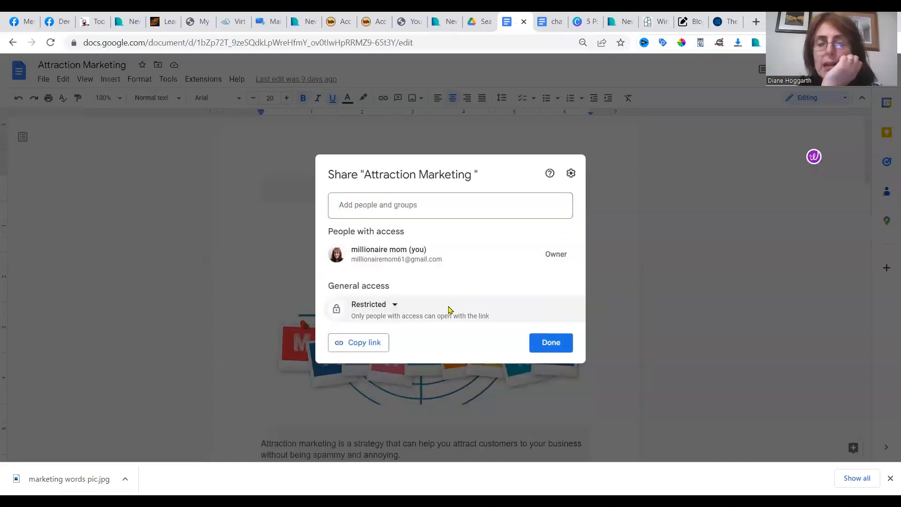
pyautogui.click(361, 344)
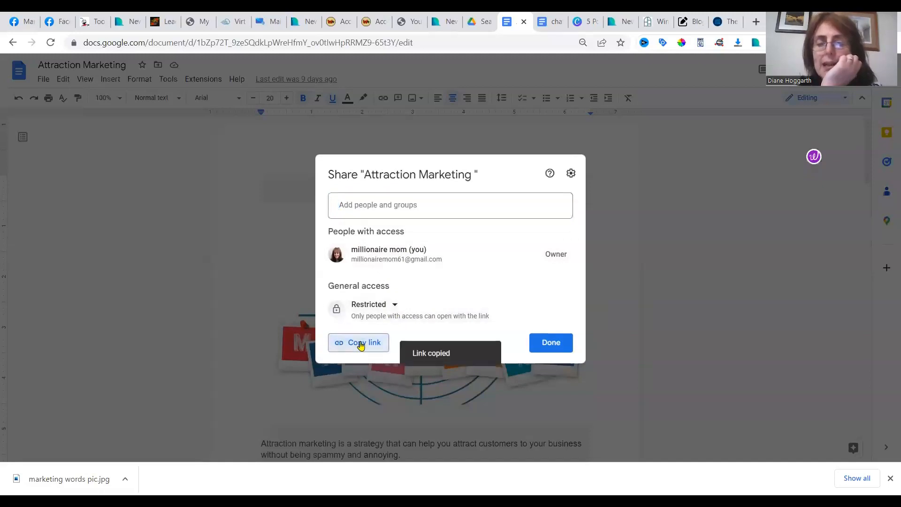
pyautogui.click(395, 306)
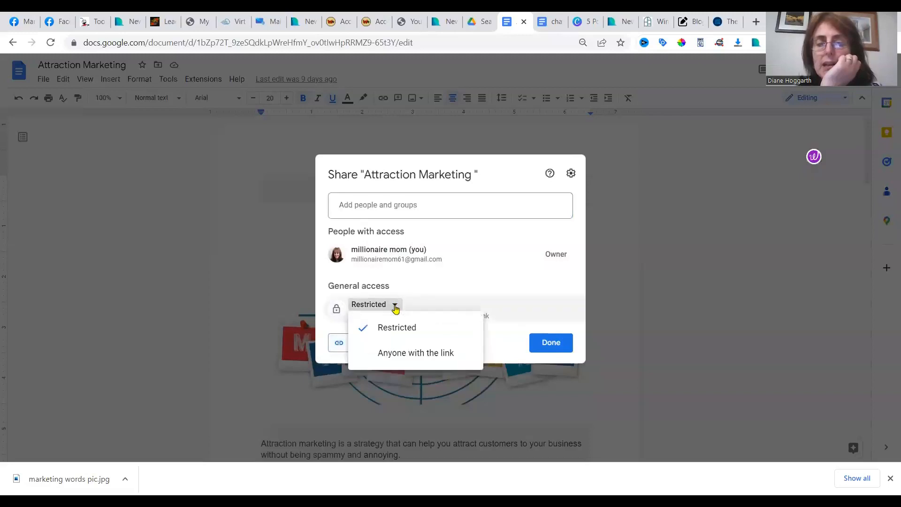
pyautogui.click(399, 355)
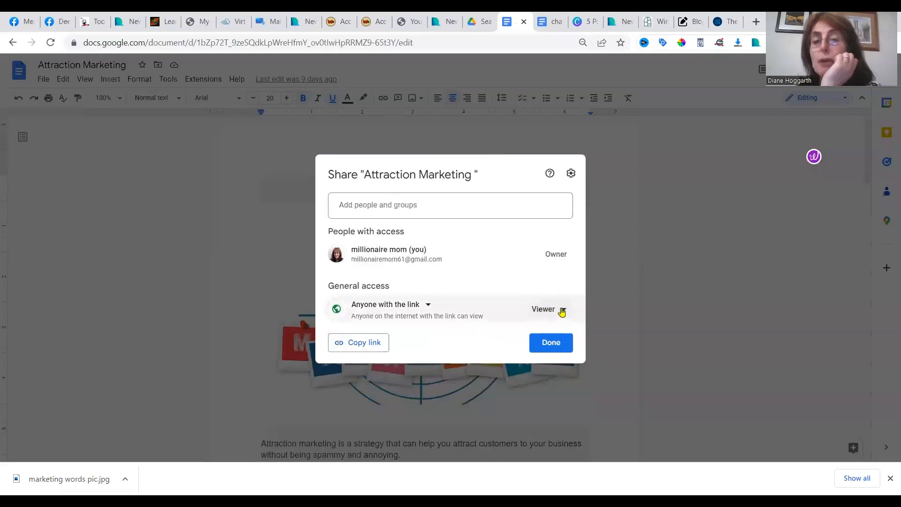
pyautogui.click(551, 340)
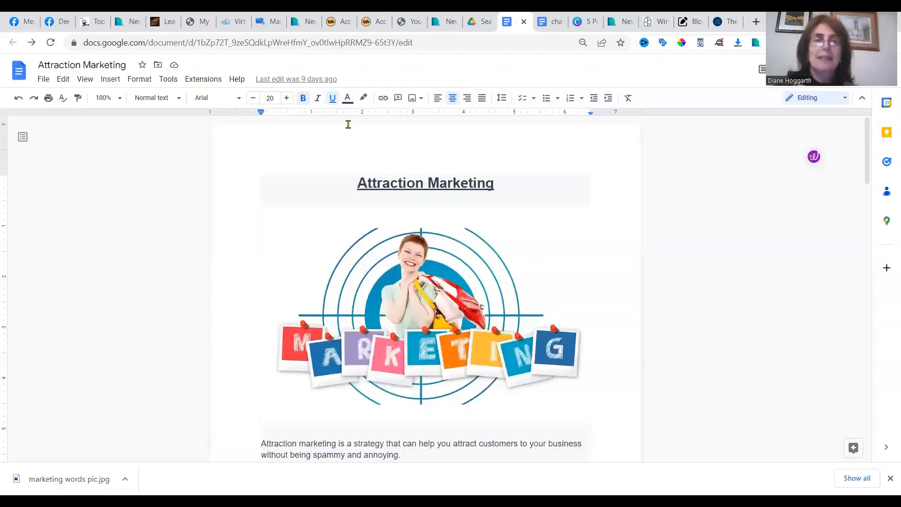
# Back in MailingBoss, change the email's subject to "Welcome and here's your Free Gift"
pyautogui.click(269, 21)
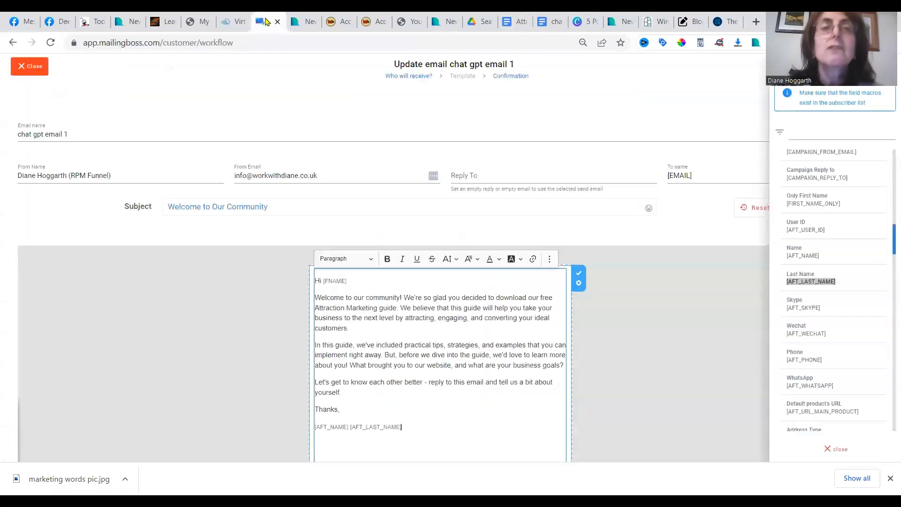
pyautogui.click(215, 207)
pyautogui.tripleClick(214, 206)
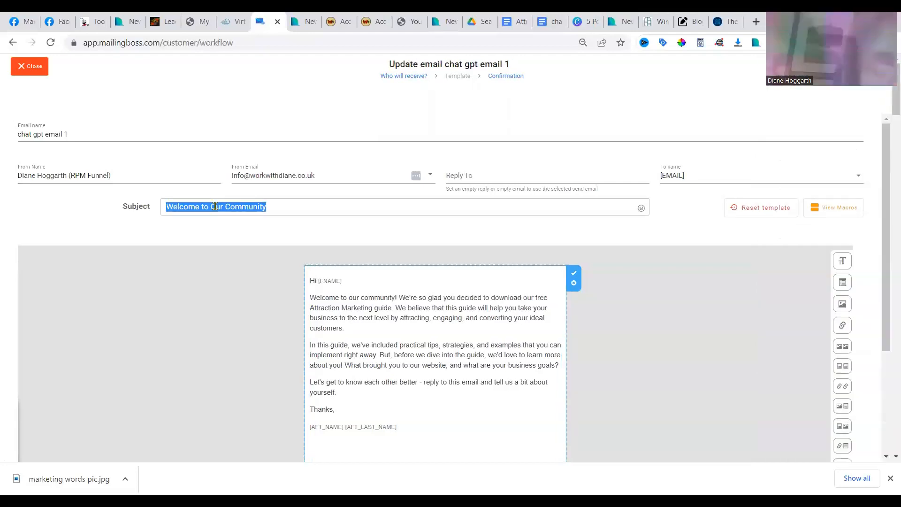
pyautogui.write('WElo')
pyautogui.write('elcome an')
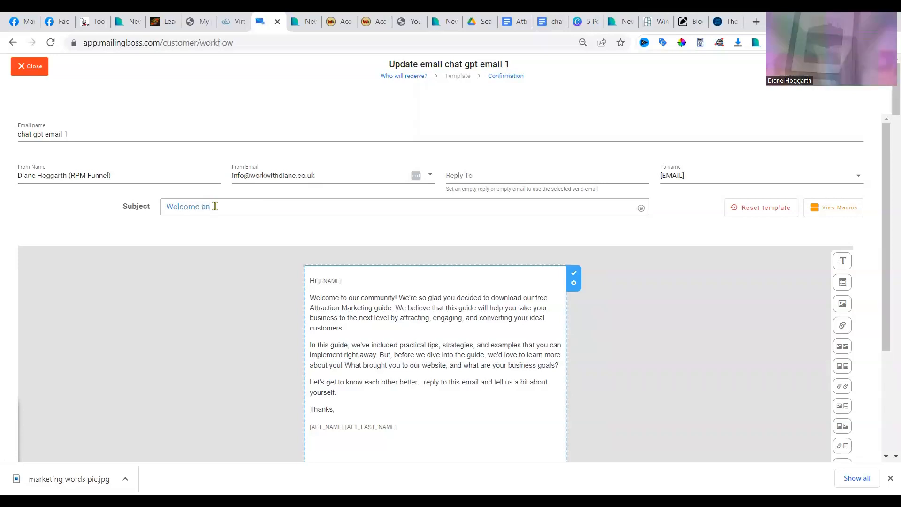
pyautogui.write("d here's your")
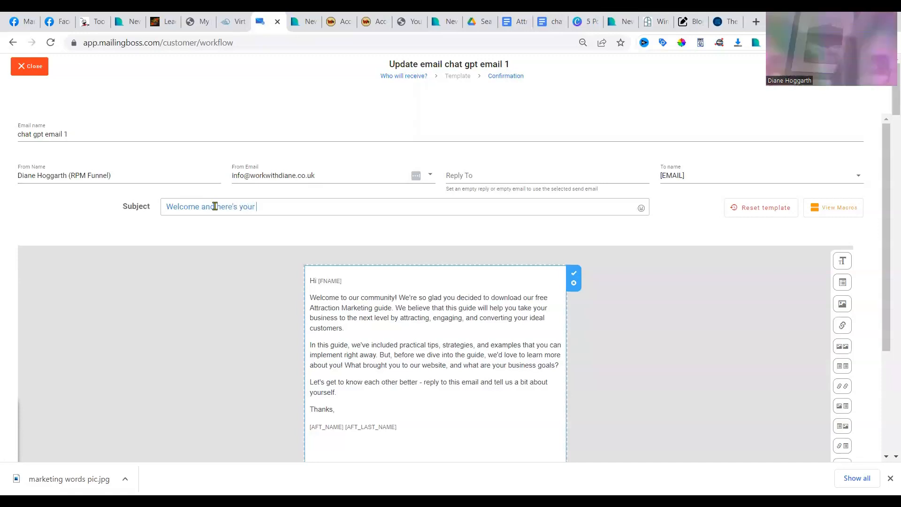
pyautogui.write(' Free Gift')
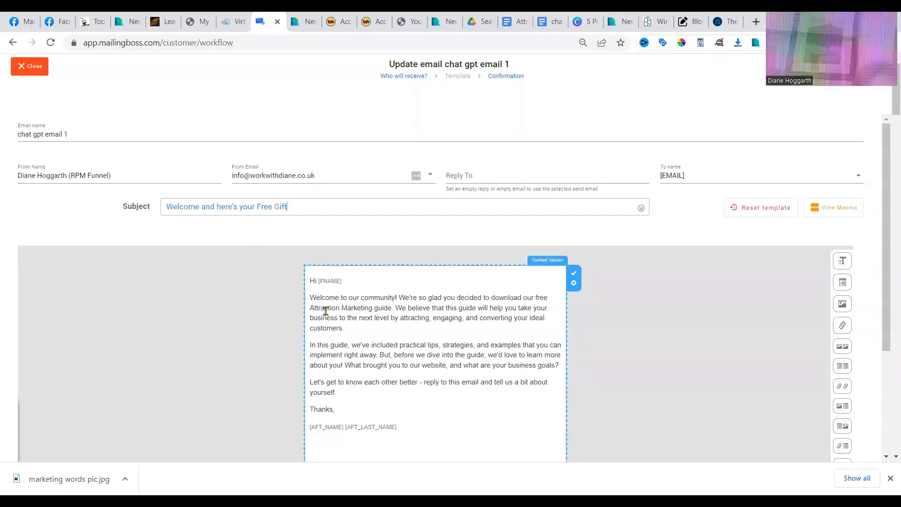
# Add "which you will find here" after "Attraction Marketing guide" in the first paragraph and link the whole phrase to the copied document address
pyautogui.click(323, 308)
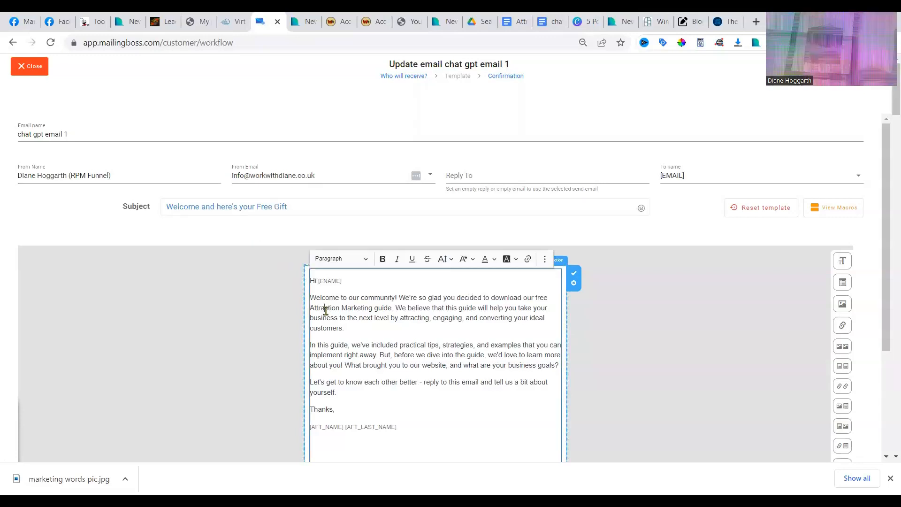
pyautogui.click(394, 308)
pyautogui.write('which you will find here')
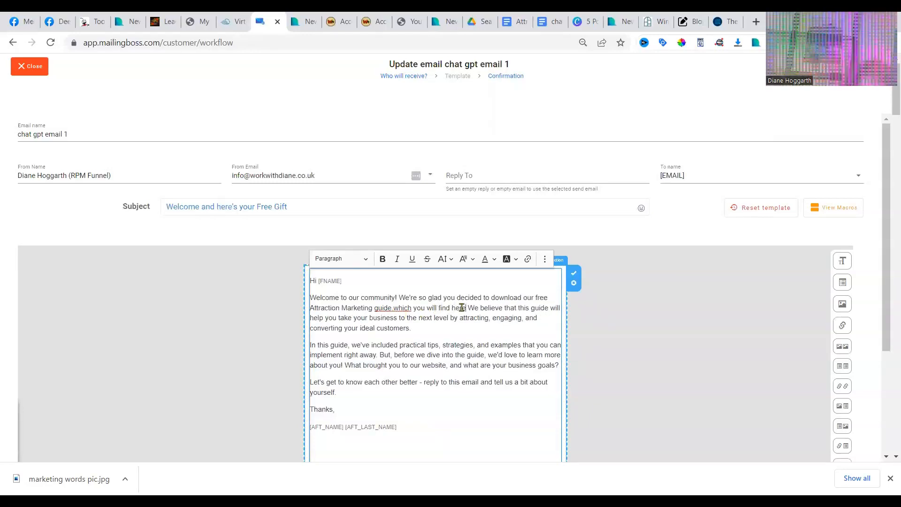
pyautogui.moveTo(464, 308); pyautogui.dragTo(309, 311)
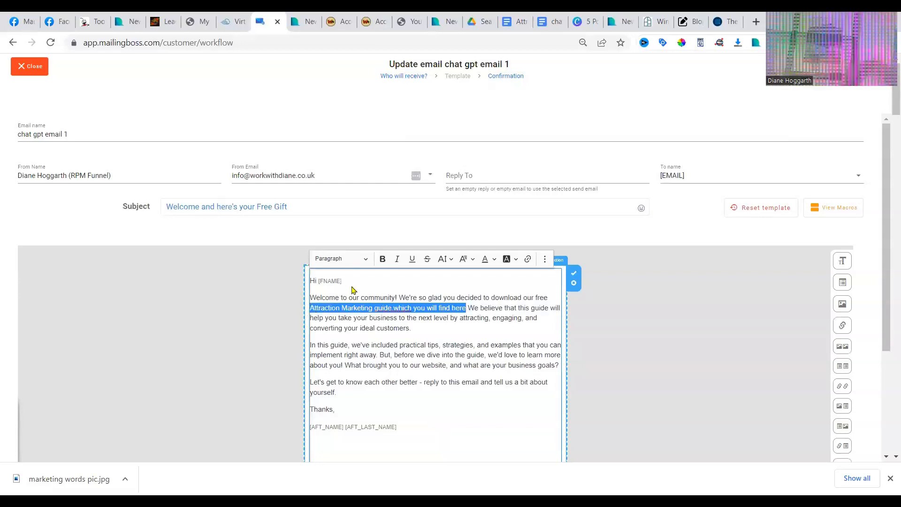
pyautogui.click(527, 260)
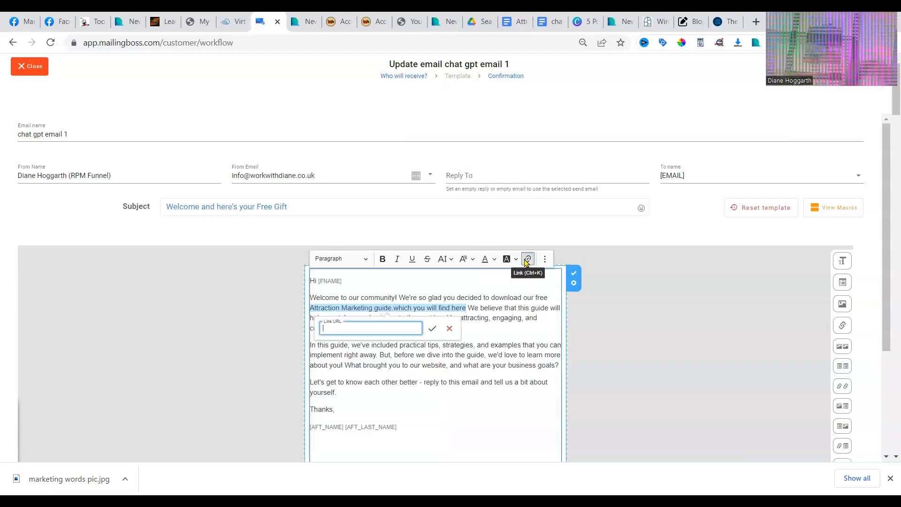
pyautogui.hotkey('ctrl', 'v')
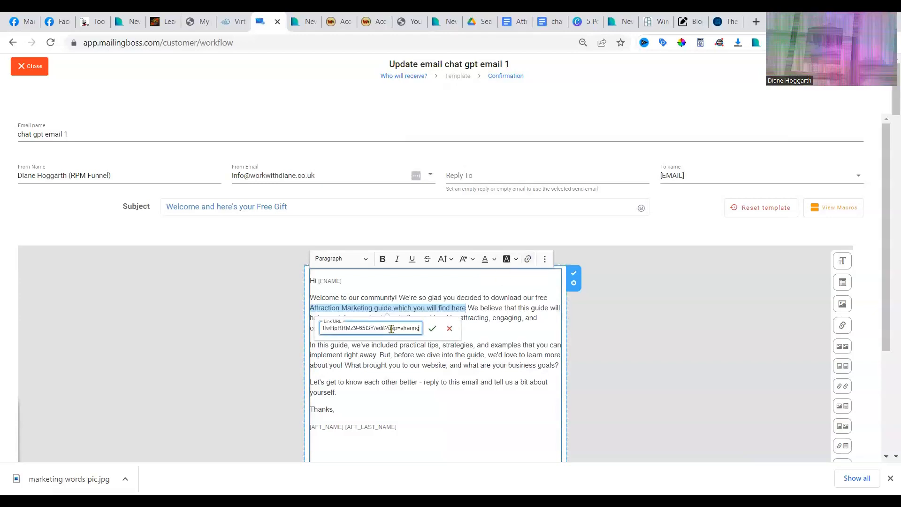
pyautogui.click(432, 328)
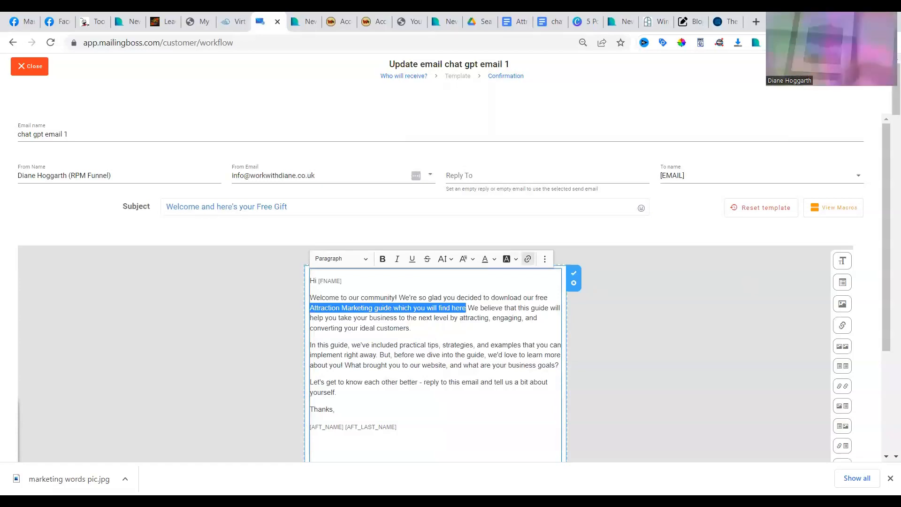
# Save and activate the finished email, and save the Send campaign action that uses it
pyautogui.click(573, 273)
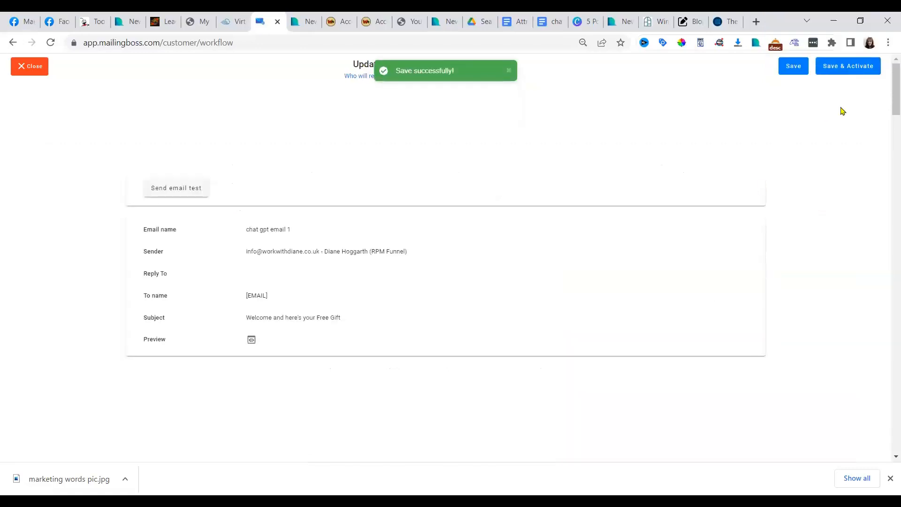
pyautogui.click(855, 67)
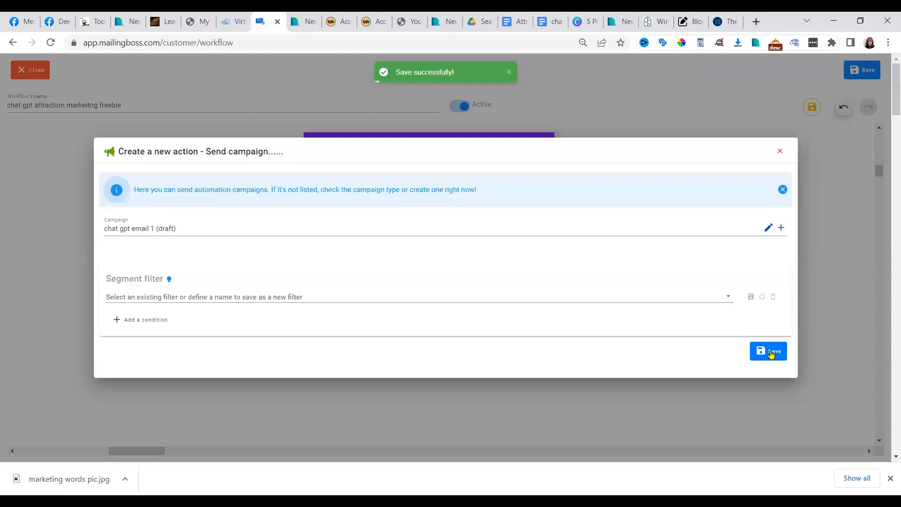
pyautogui.click(771, 354)
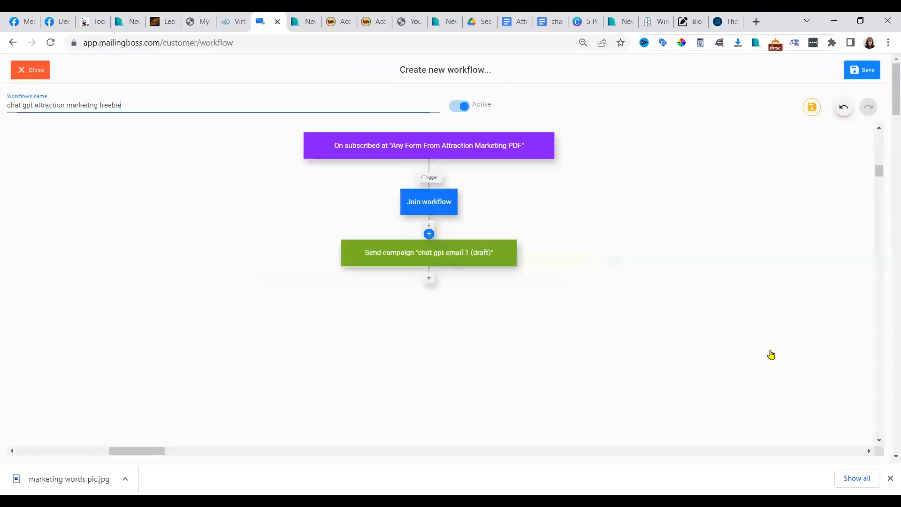
# Add a Wait action of 10 minutes after the first Send campaign block in the workflow
pyautogui.click(428, 281)
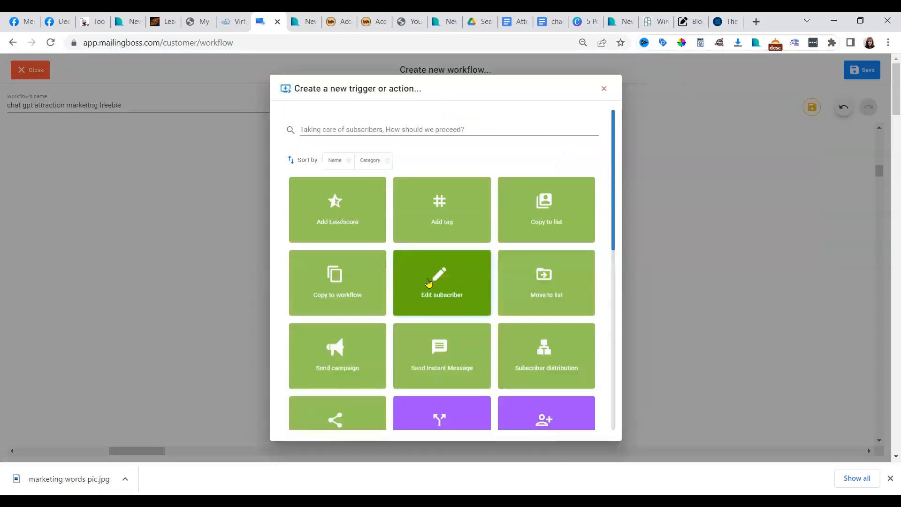
pyautogui.moveTo(614, 163); pyautogui.dragTo(635, 321)
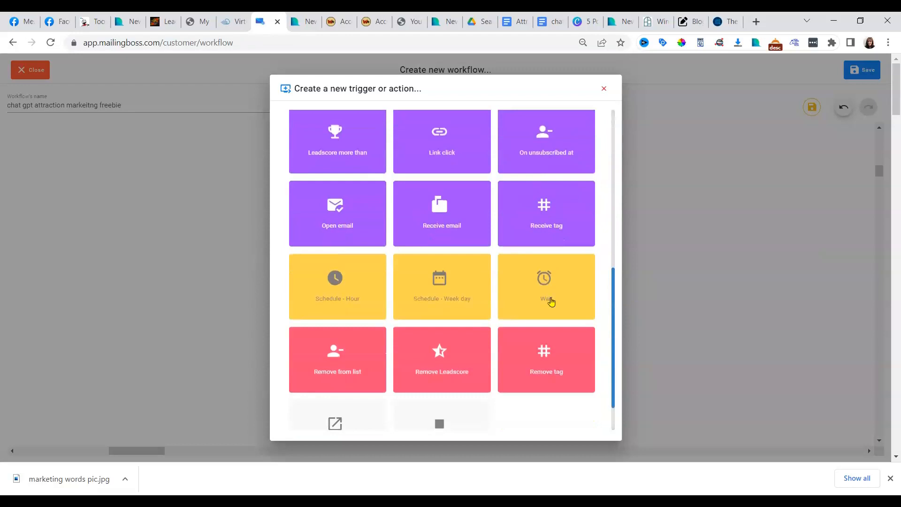
pyautogui.click(552, 301)
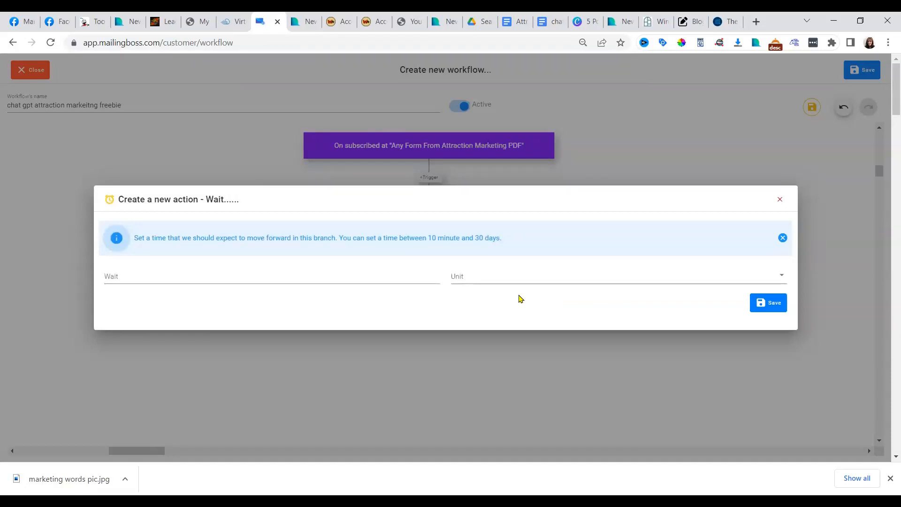
pyautogui.click(425, 278)
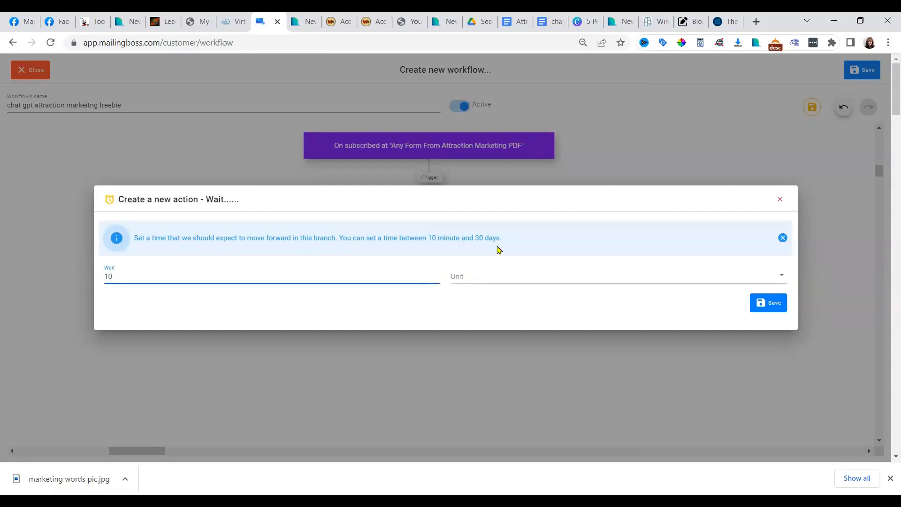
pyautogui.click(496, 276)
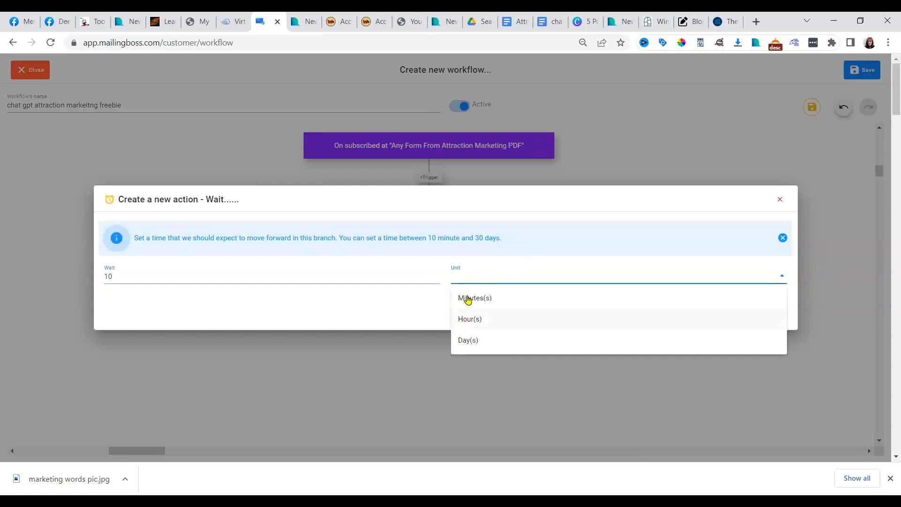
pyautogui.click(468, 299)
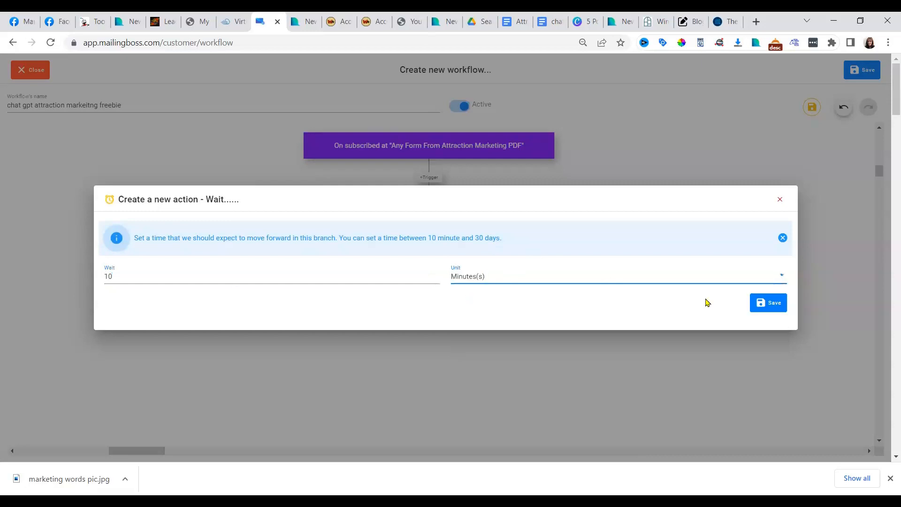
pyautogui.click(769, 306)
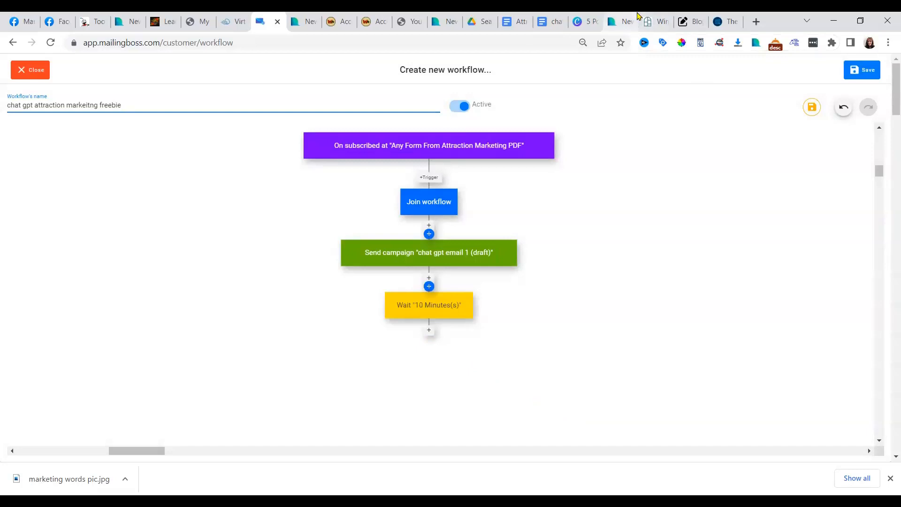
# In the "chat gpt emails attraction marketing" Google Docs document, copy Email 2's body from the greeting through the [Your Name] sign-off
pyautogui.click(552, 23)
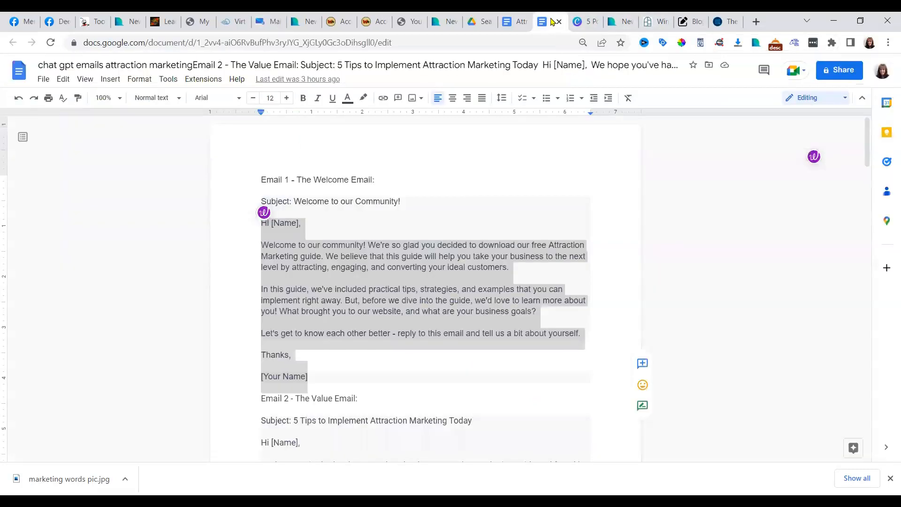
pyautogui.click(419, 188)
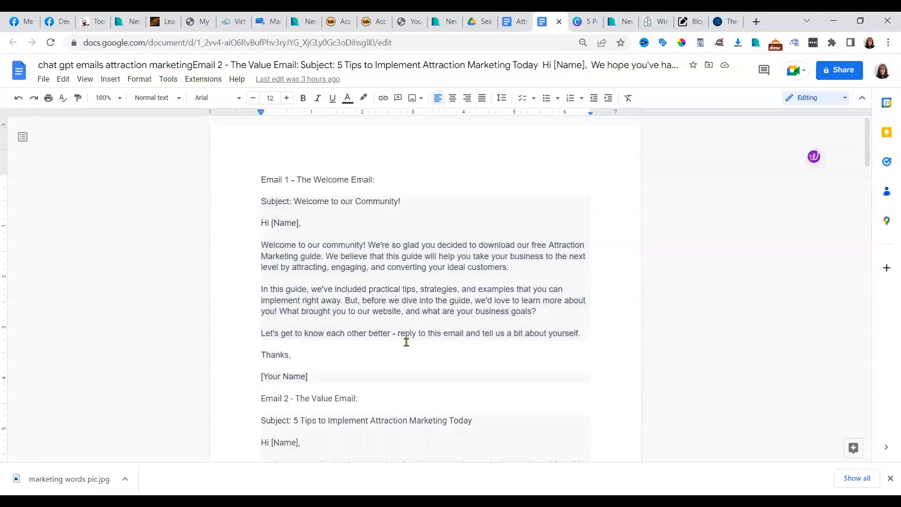
pyautogui.scroll(-3, 406, 342)
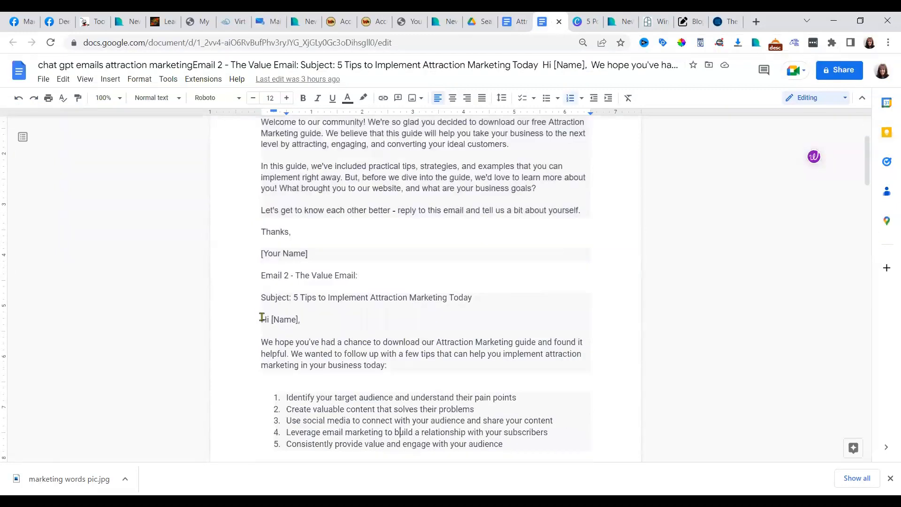
pyautogui.moveTo(294, 356); pyautogui.dragTo(394, 343)
pyautogui.hotkey('ctrl', 'c')
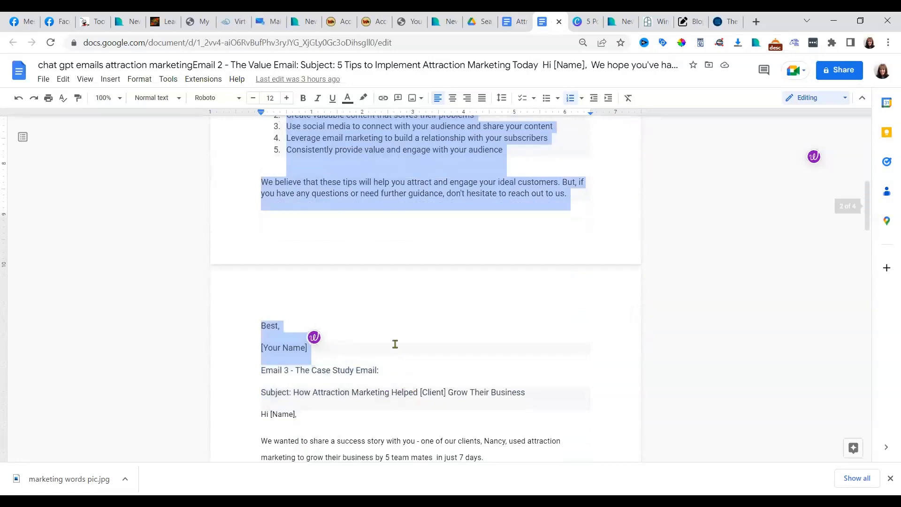
# Back in MailingBoss, add a Send campaign action after the 10-minute wait and start a new email for it
pyautogui.click(261, 22)
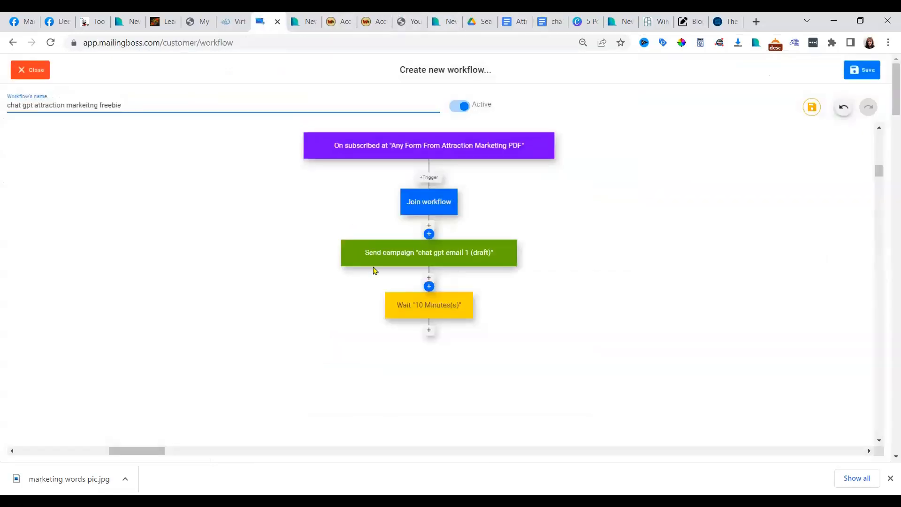
pyautogui.click(429, 331)
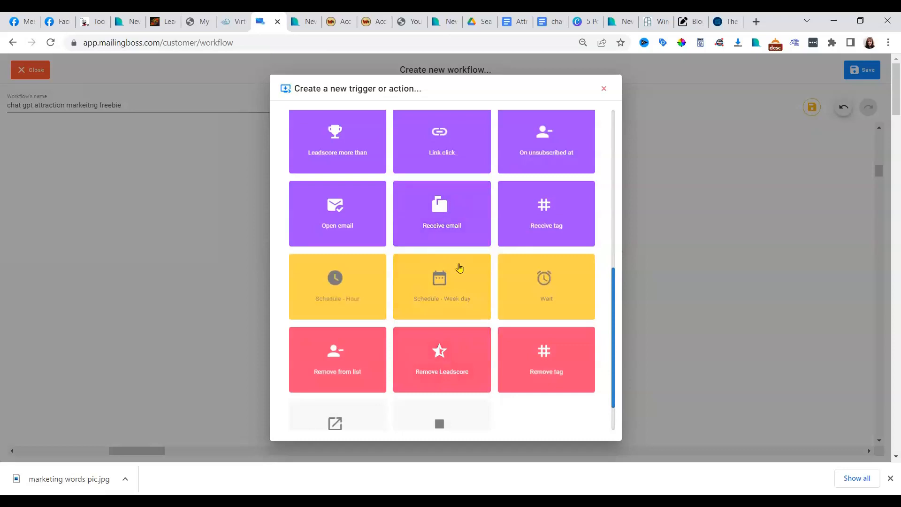
pyautogui.moveTo(613, 276); pyautogui.dragTo(597, 169)
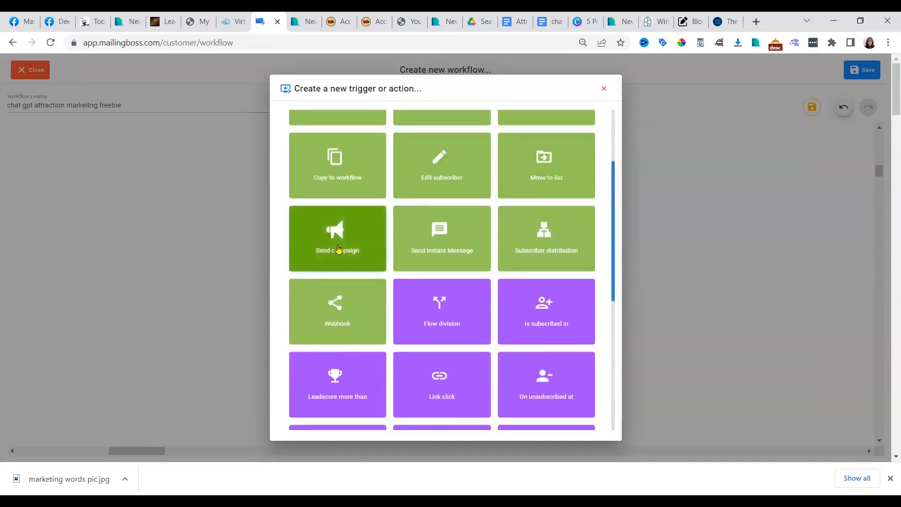
pyautogui.click(338, 246)
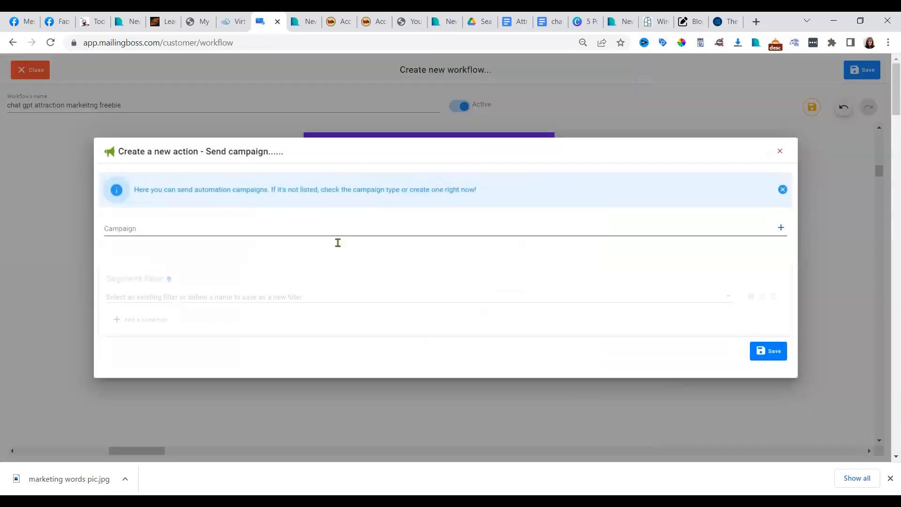
pyautogui.click(782, 228)
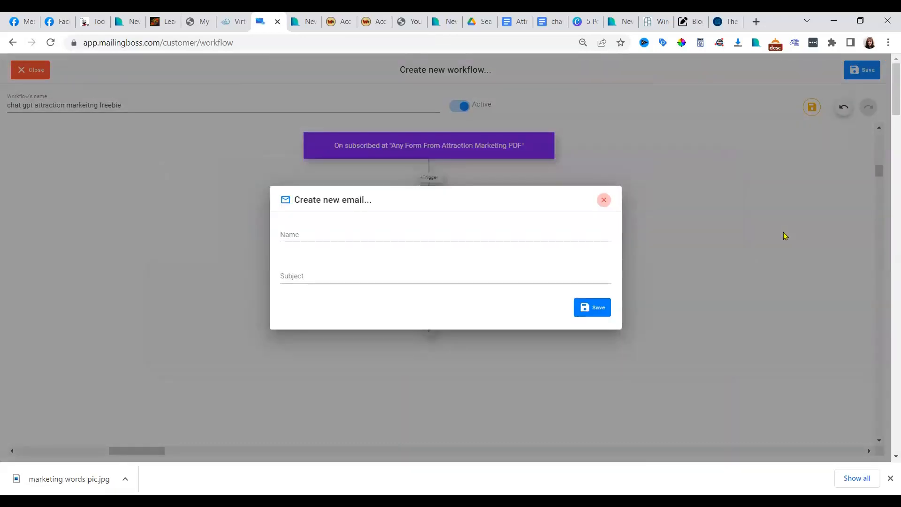
# Create the email as "chat gpt email 2" with subject "5 Awesome Tips to Implement Attraction Marketing Today", adapted from the Google Docs text
pyautogui.click(457, 235)
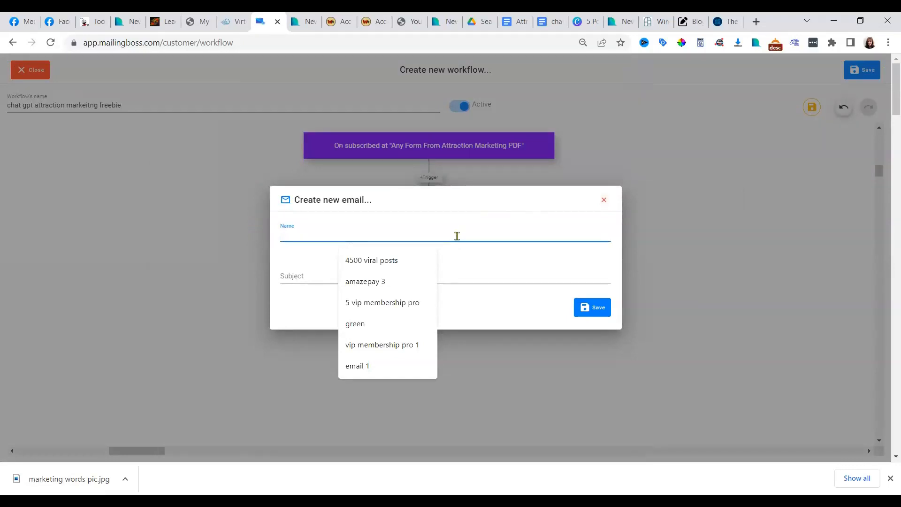
pyautogui.write('chat gpt email 2')
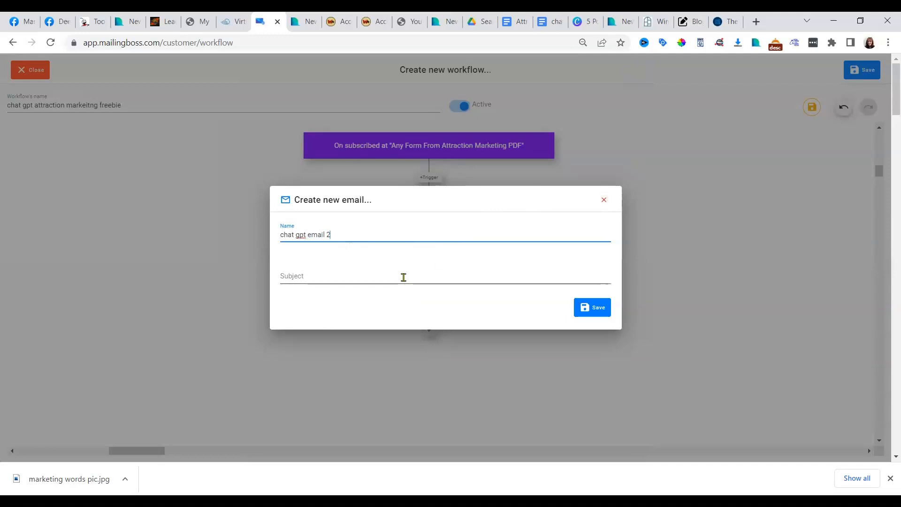
pyautogui.click(404, 277)
pyautogui.click(550, 22)
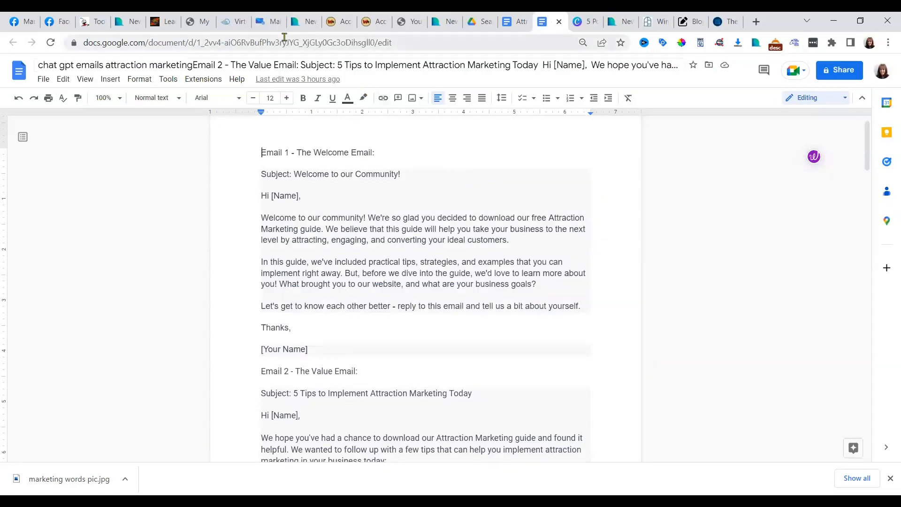
pyautogui.click(267, 21)
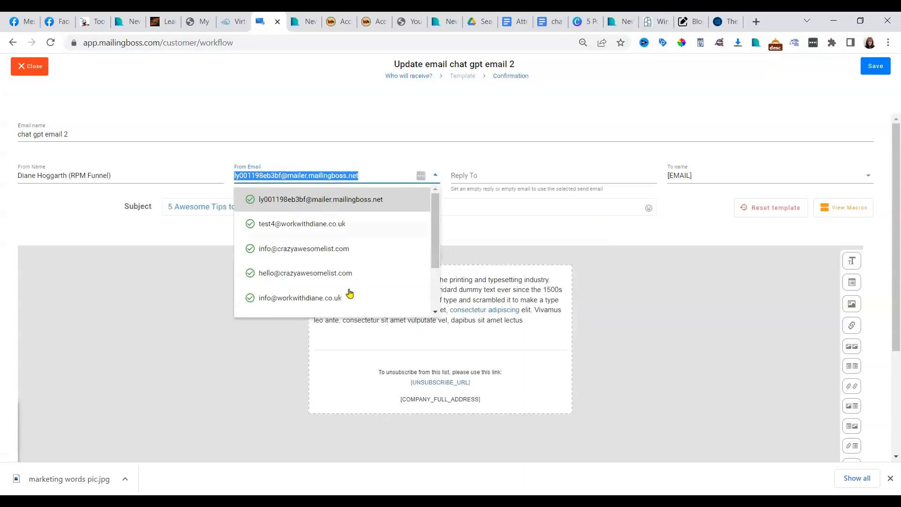
# Choose the fifth listed sender address as From Email and replace the placeholder body with the copied Email 2 text
pyautogui.click(336, 297)
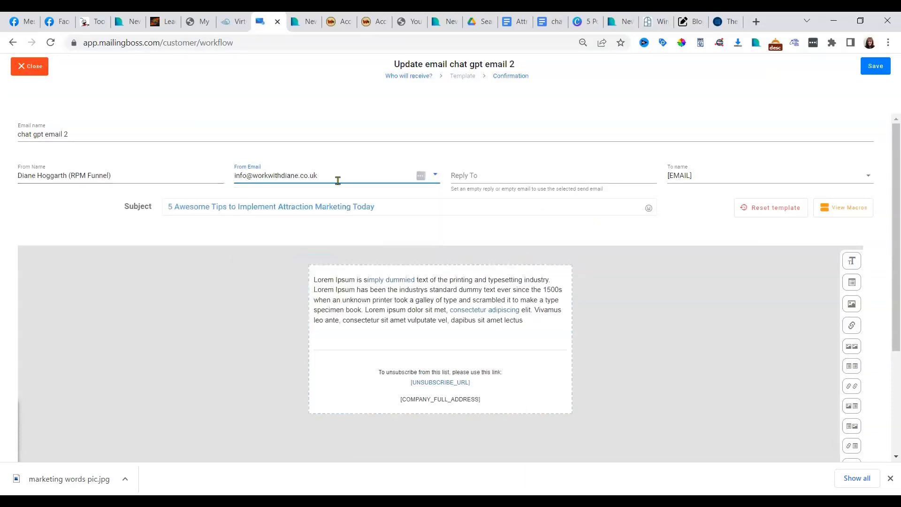
pyautogui.click(346, 279)
pyautogui.hotkey('ctrl', 'v')
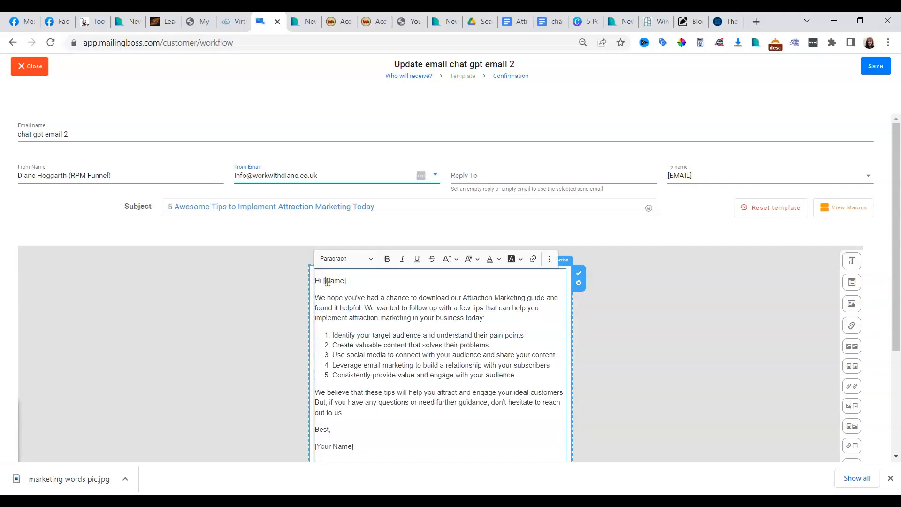
# Change the greeting placeholder to [FNAME] and the signature to [AFT_NAME] [AFT_LAST_NAME], and save the email
pyautogui.click(327, 282)
pyautogui.write('F')
pyautogui.press('Delete')
pyautogui.press('Delete')
pyautogui.press('Delete')
pyautogui.write('AME')
pyautogui.click(361, 447)
pyautogui.press('BackSpace')
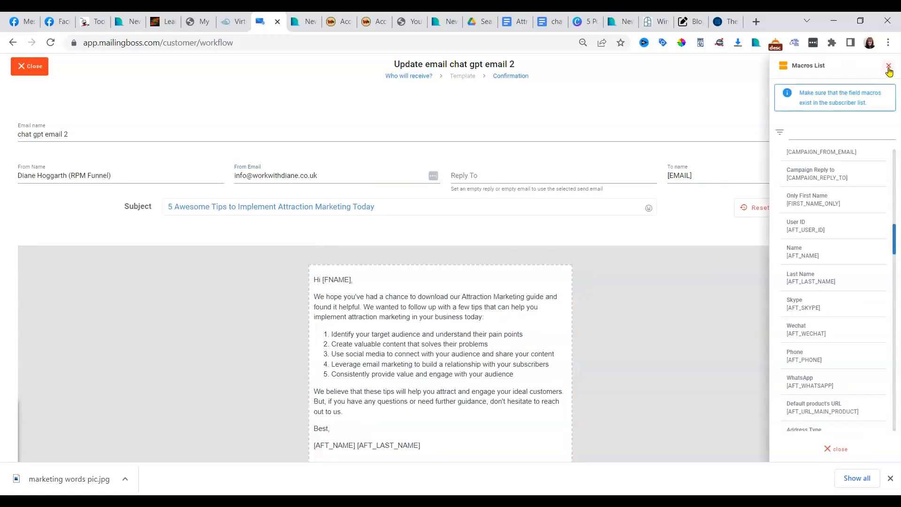
pyautogui.click(888, 66)
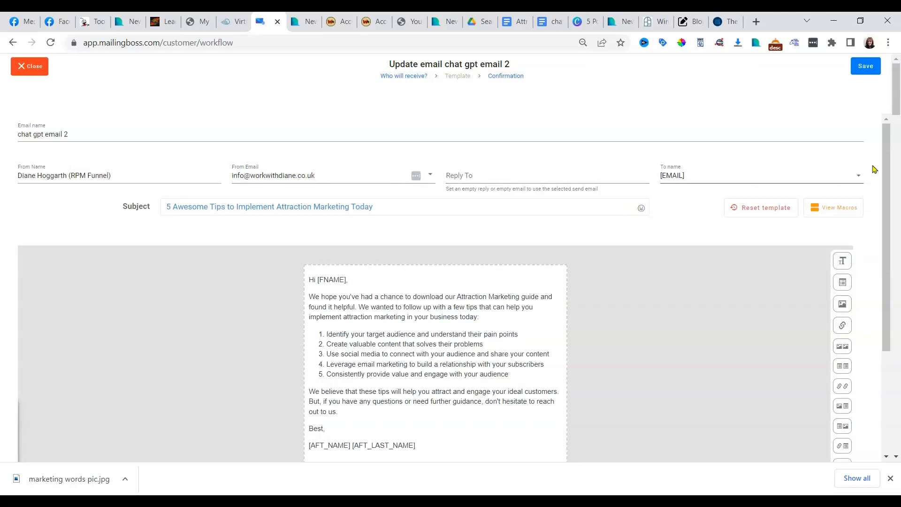
pyautogui.moveTo(886, 162); pyautogui.dragTo(880, 211)
pyautogui.click(866, 67)
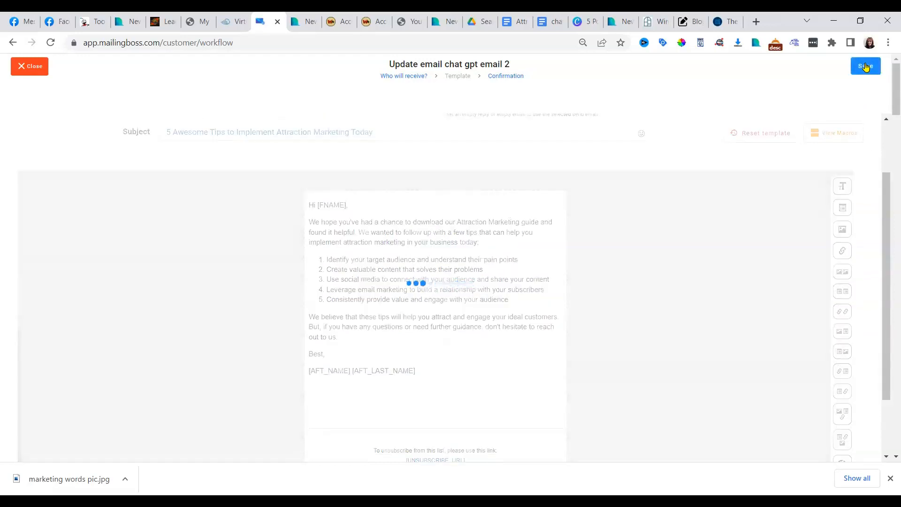